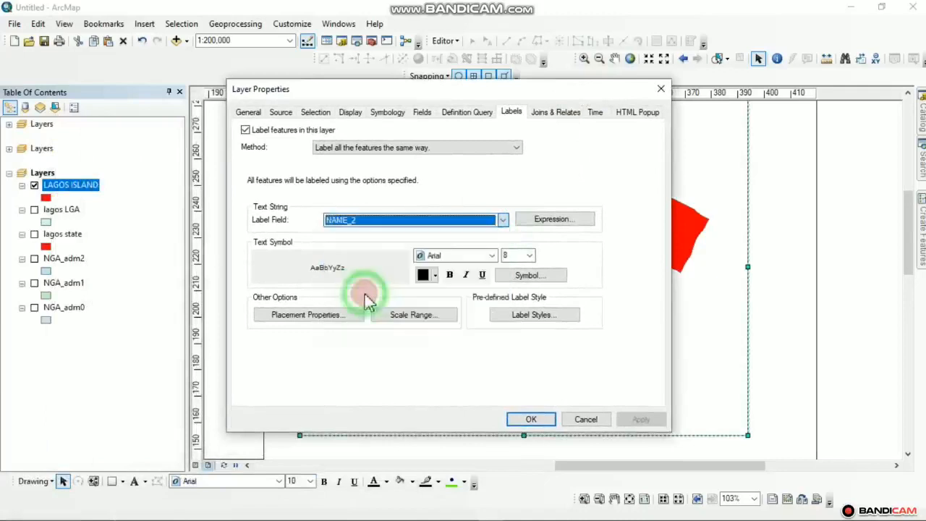
# - Label the LAGOS ISLAND layer's features using the NAME_2 field
pyautogui.click(641, 419)
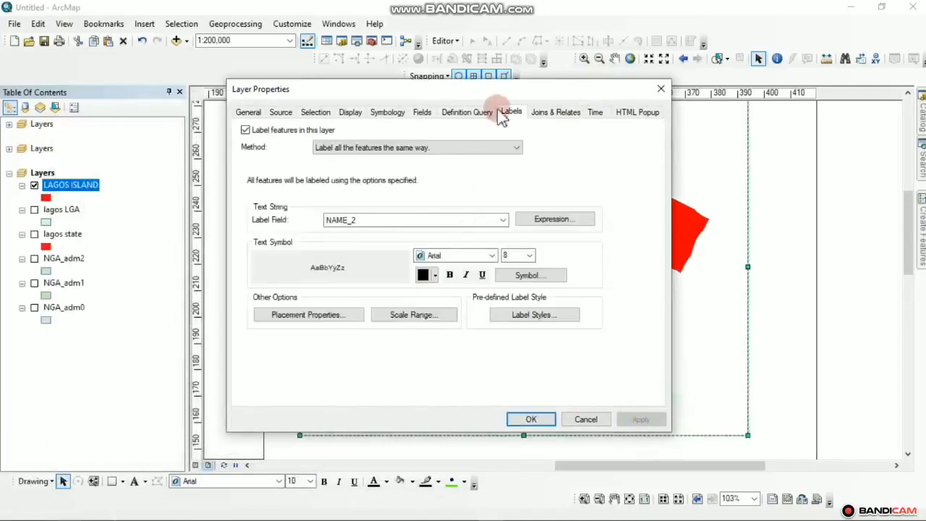
pyautogui.moveTo(513, 87); pyautogui.dragTo(355, 78)
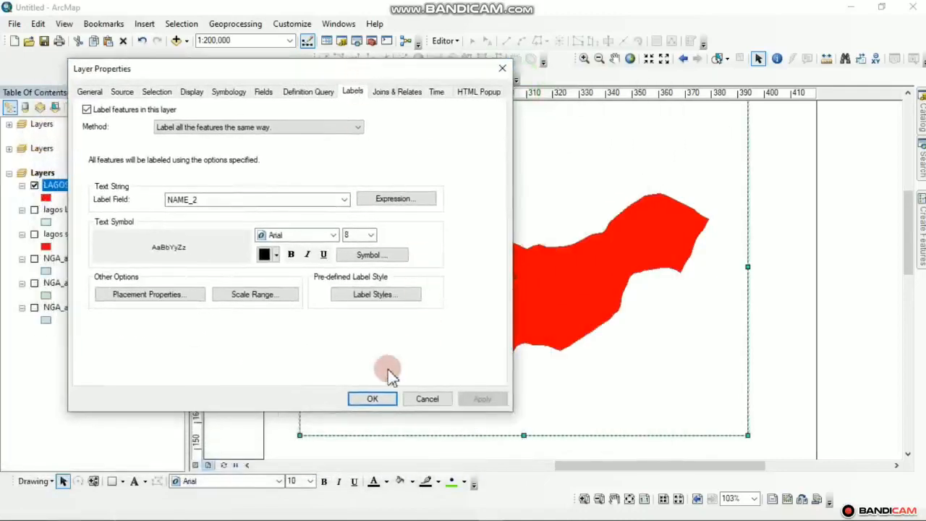
pyautogui.click(366, 411)
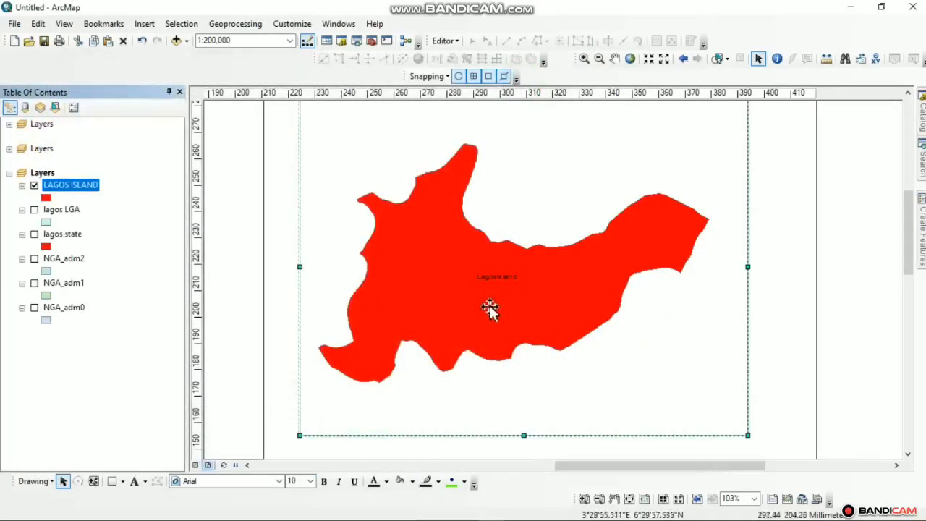
# - Shift the Lagos local government map westward within its data frame, leaving free space on the frame's east side
pyautogui.scroll(1, 701, 324)
pyautogui.scroll(2, 702, 324)
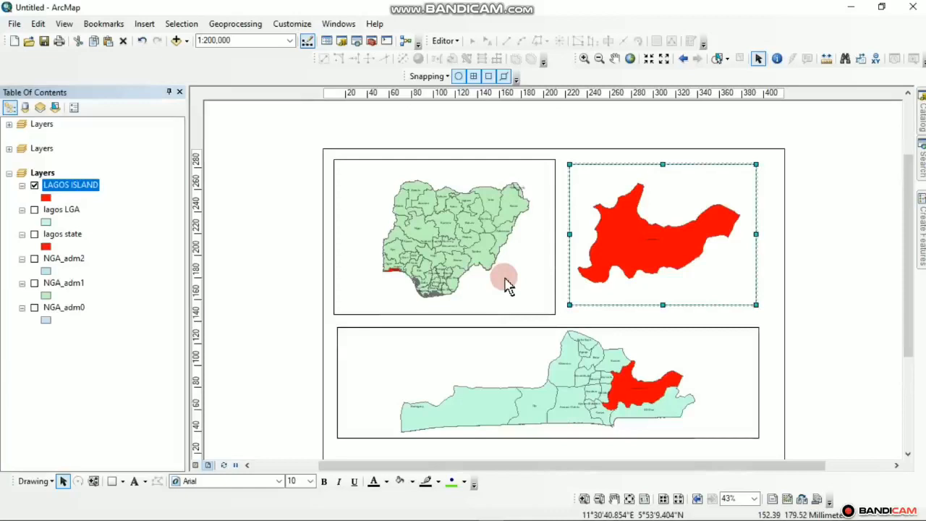
pyautogui.moveTo(512, 389); pyautogui.dragTo(521, 332)
pyautogui.click(512, 308)
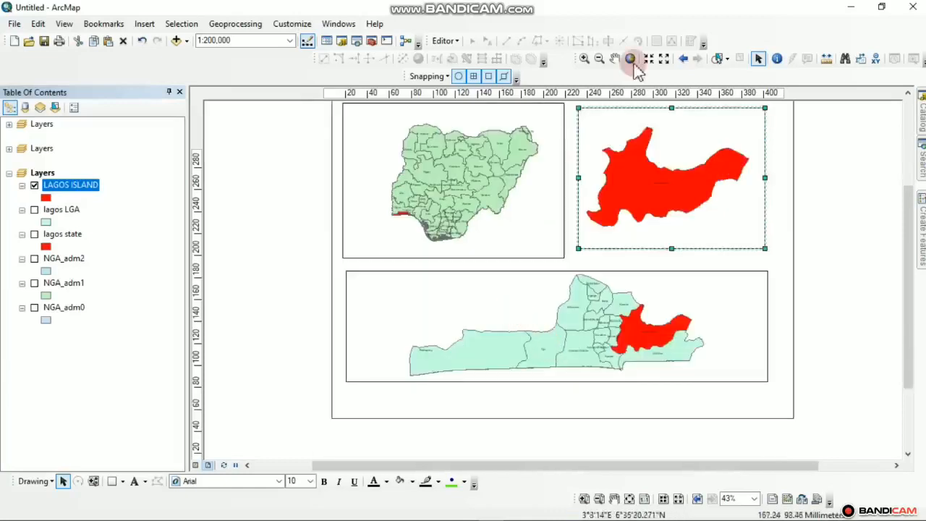
pyautogui.click(614, 59)
pyautogui.moveTo(594, 331); pyautogui.dragTo(548, 326)
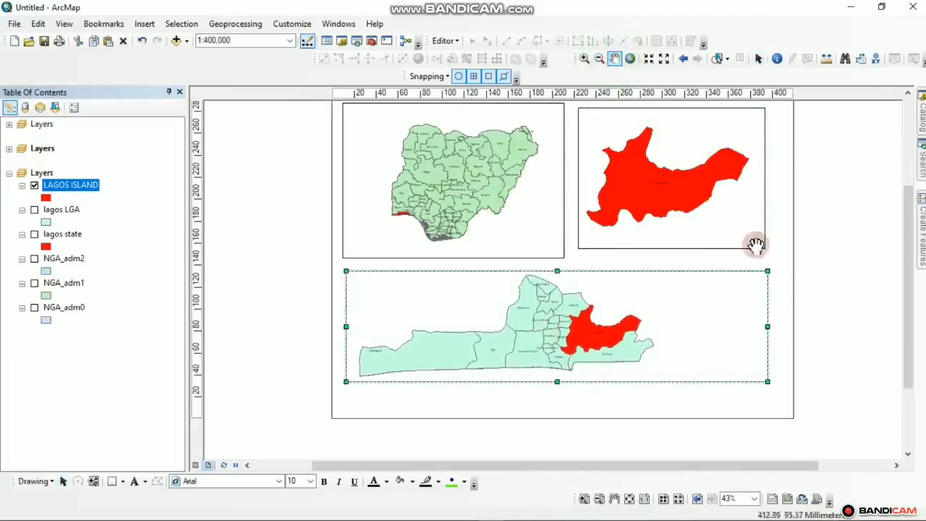
# - Narrow the Lagos local government data frame to about 290 mm from its east side and reposition the map inside it
pyautogui.click(758, 60)
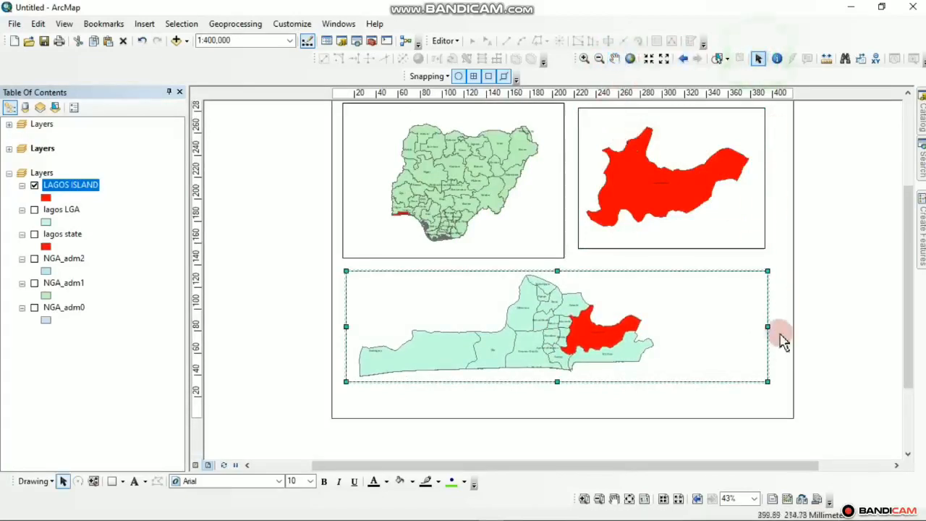
pyautogui.moveTo(767, 327); pyautogui.dragTo(669, 326)
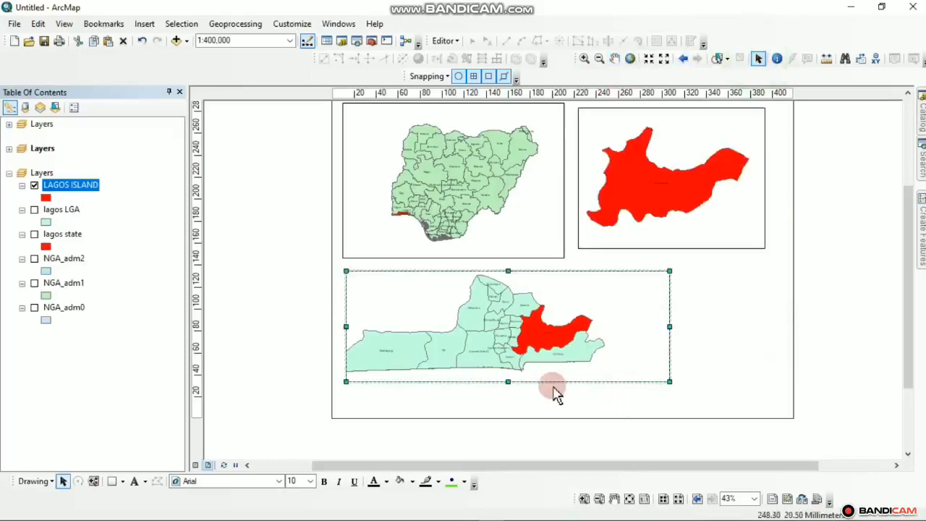
pyautogui.click(544, 324)
pyautogui.moveTo(495, 329); pyautogui.dragTo(489, 360)
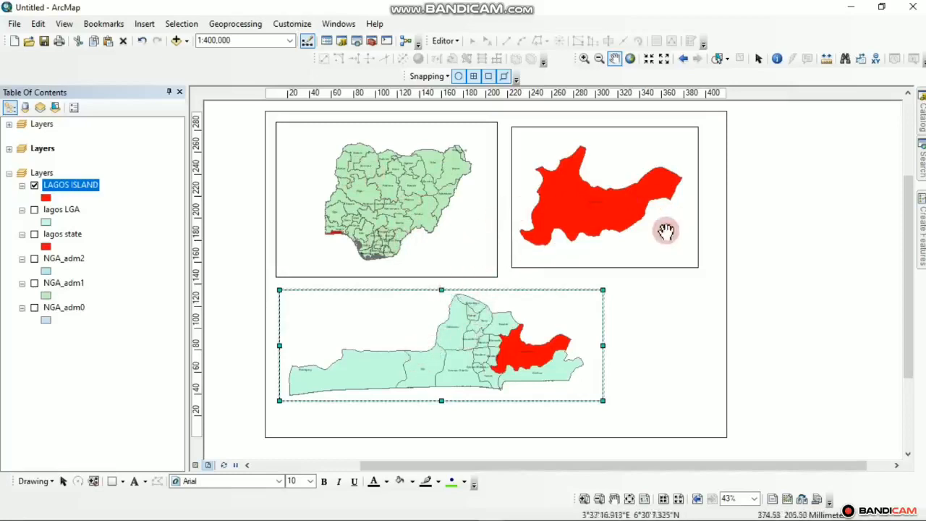
# - Collapse the Lagos Island data frame's layer list, expand the Nigeria data frame's list and make the Nigeria frame active
pyautogui.scroll(-2, 601, 215)
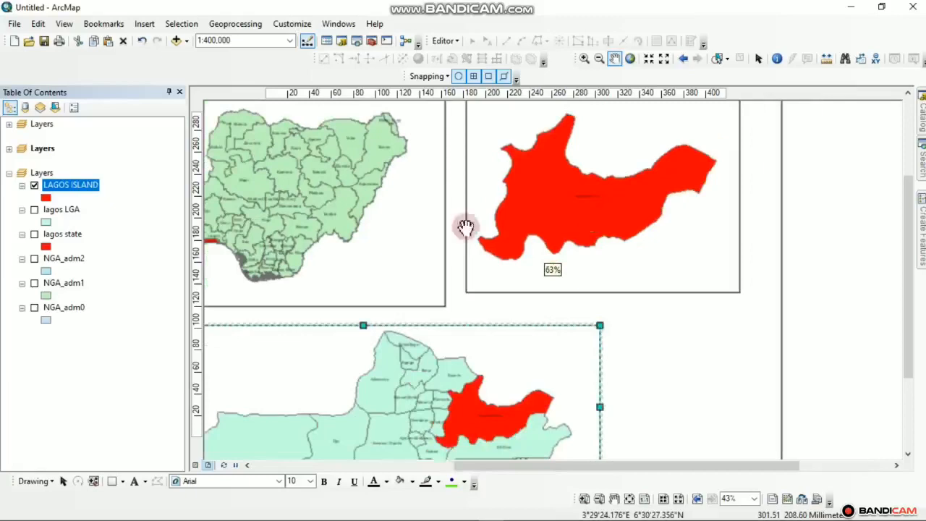
pyautogui.moveTo(461, 292); pyautogui.dragTo(508, 228)
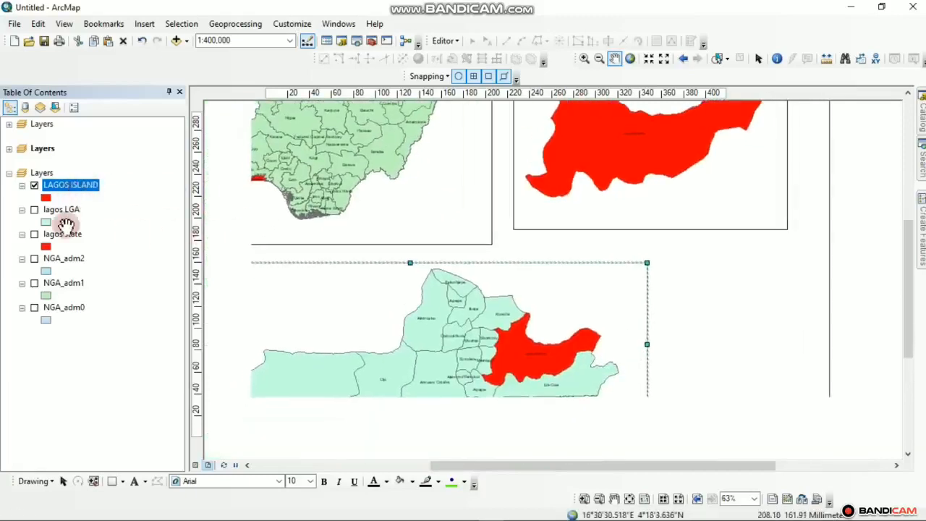
pyautogui.click(9, 172)
pyautogui.click(18, 172)
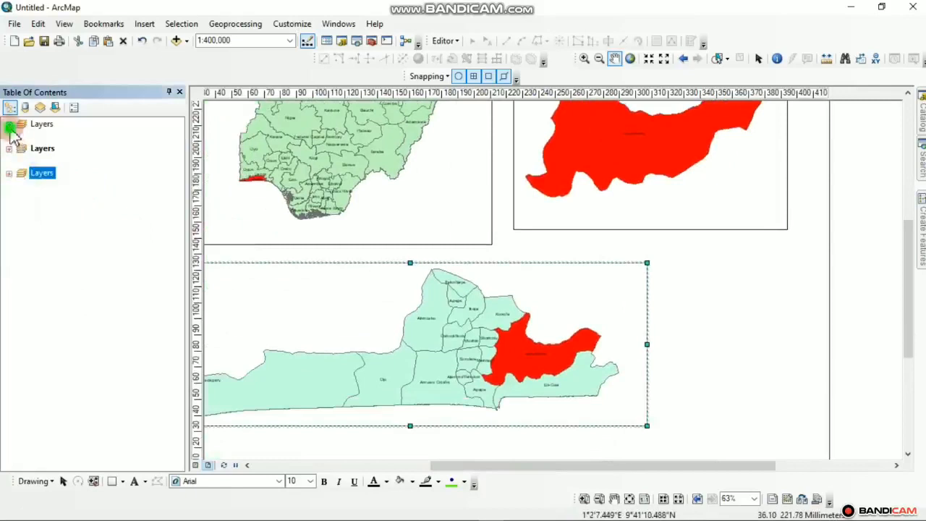
pyautogui.click(9, 125)
pyautogui.moveTo(346, 226); pyautogui.dragTo(422, 265)
pyautogui.click(758, 59)
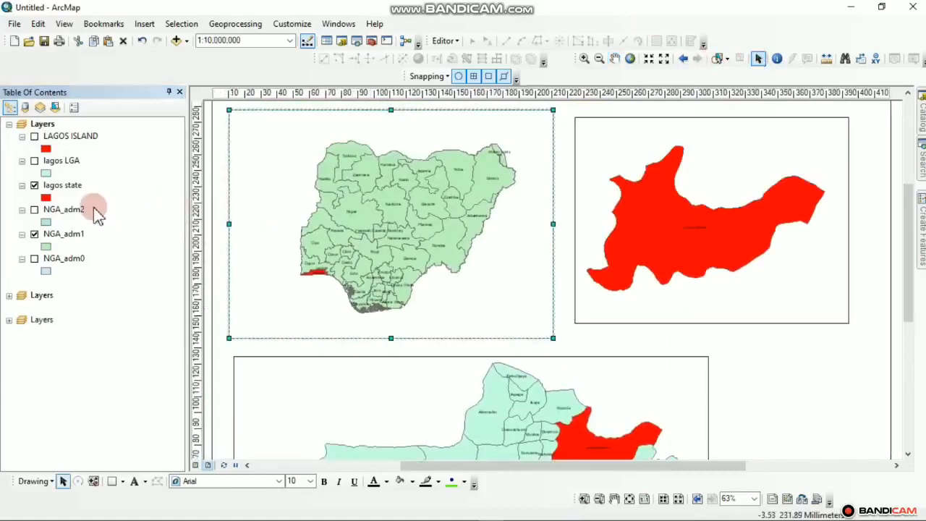
# - Rename the NGA_adm1 layer in the Nigeria data frame as NIGERIA
pyautogui.click(101, 216)
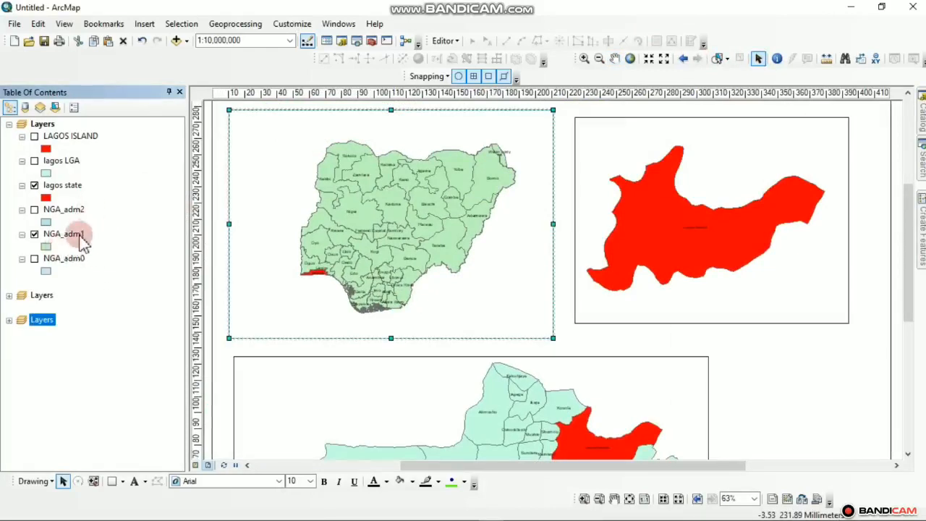
pyautogui.click(75, 237)
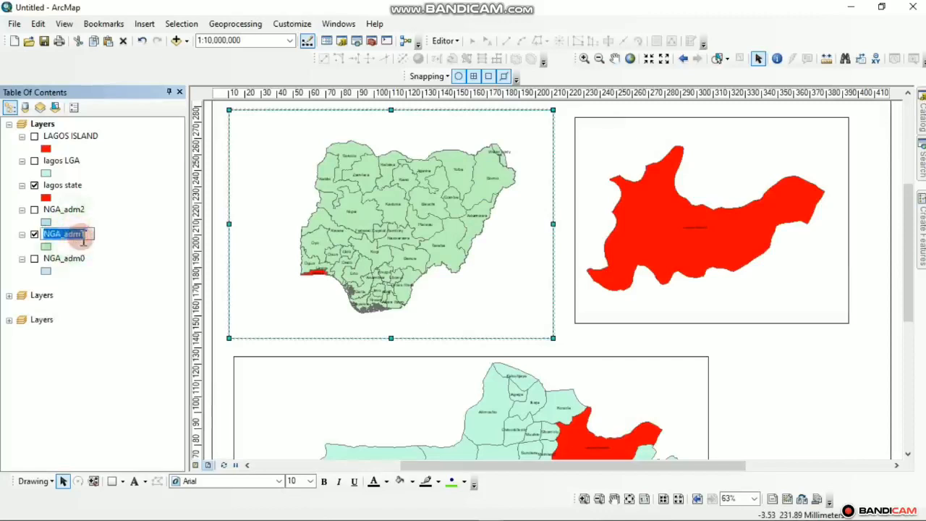
pyautogui.write('NIGERIA')
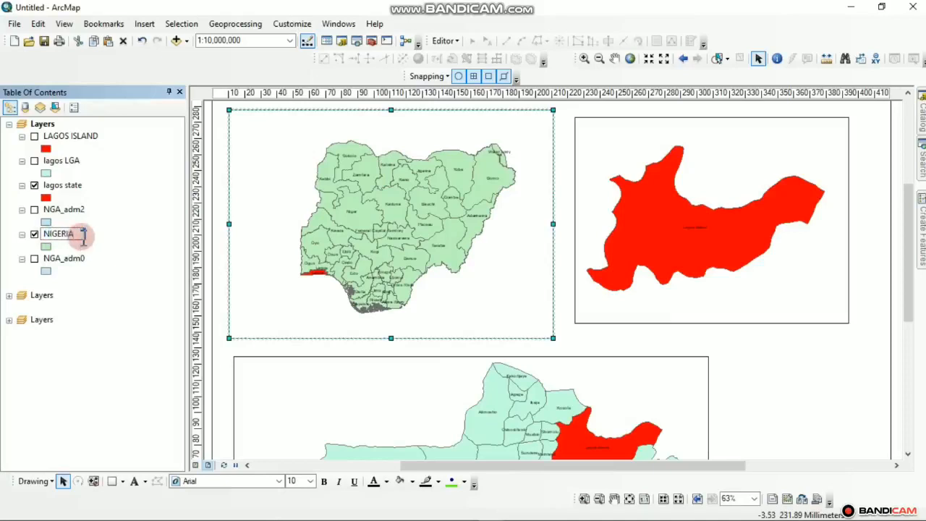
pyautogui.press('Return')
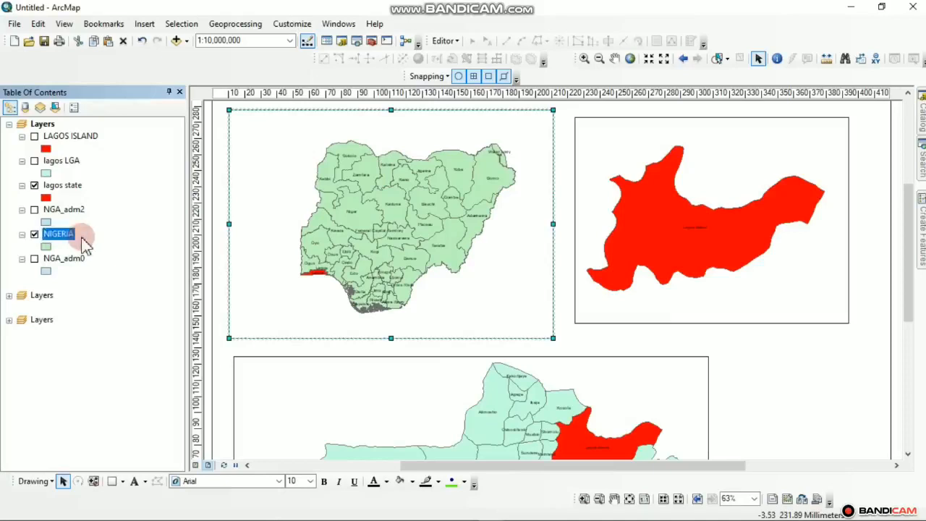
# - Rename the lagos state layer in the Nigeria data frame as LAGOS STATE
pyautogui.click(66, 190)
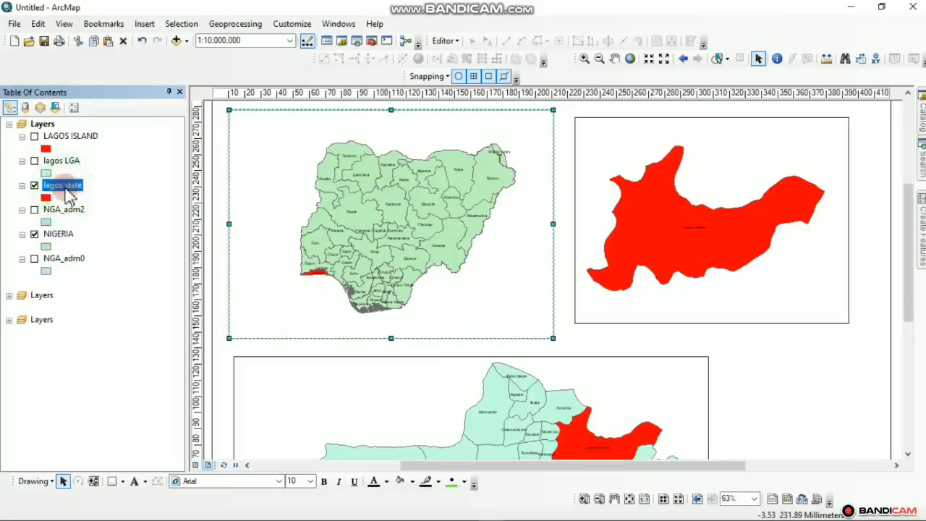
pyautogui.click(66, 189)
pyautogui.write('LAGOS STATE')
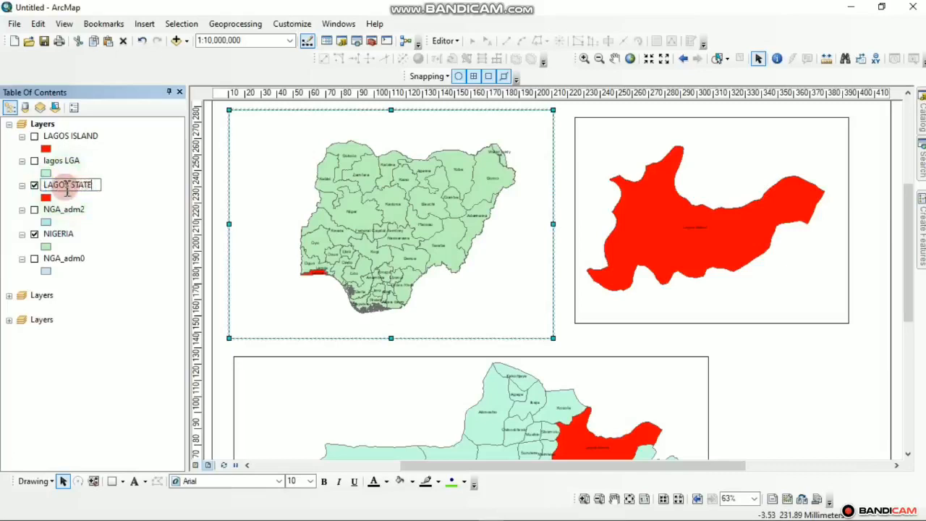
pyautogui.press('Return')
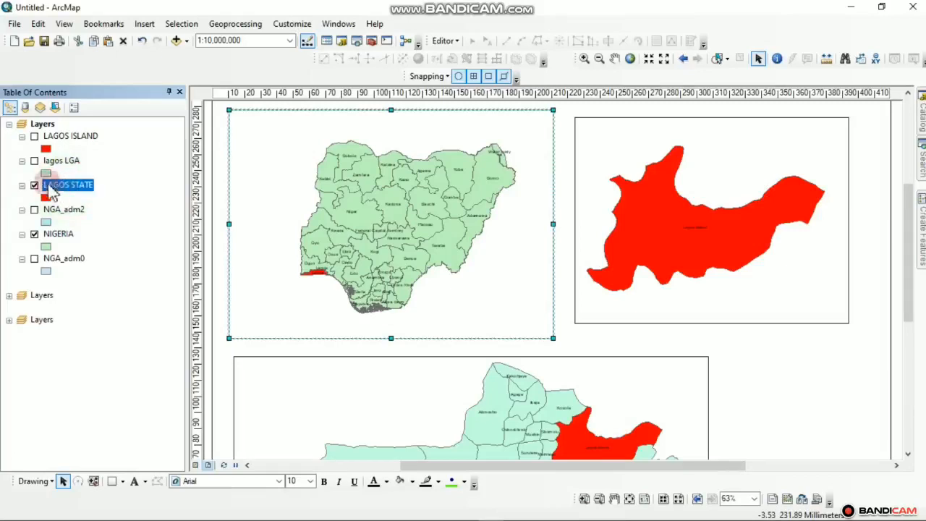
pyautogui.click(81, 138)
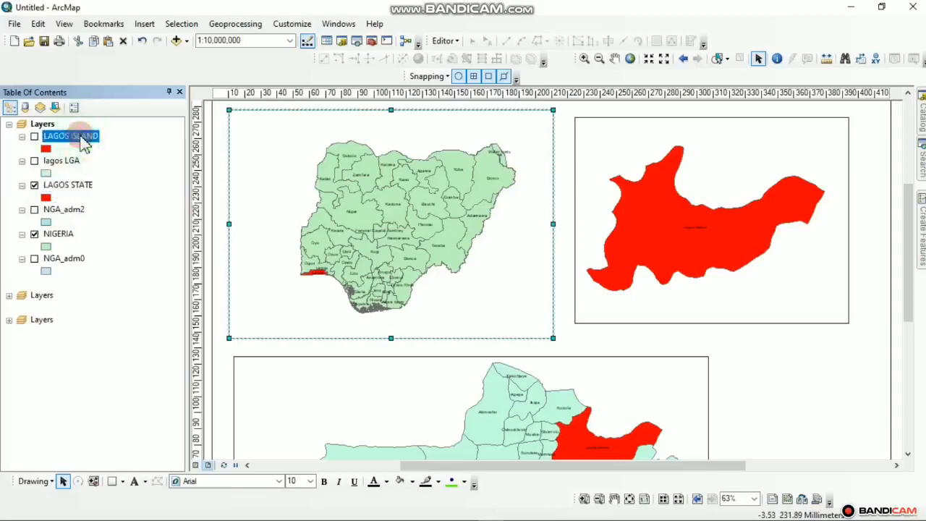
pyautogui.rightClick(83, 142)
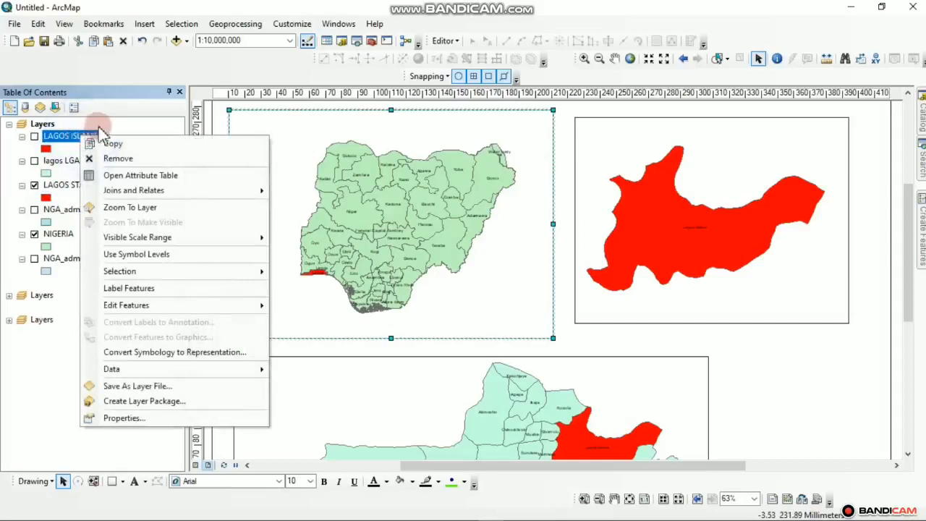
pyautogui.click(88, 137)
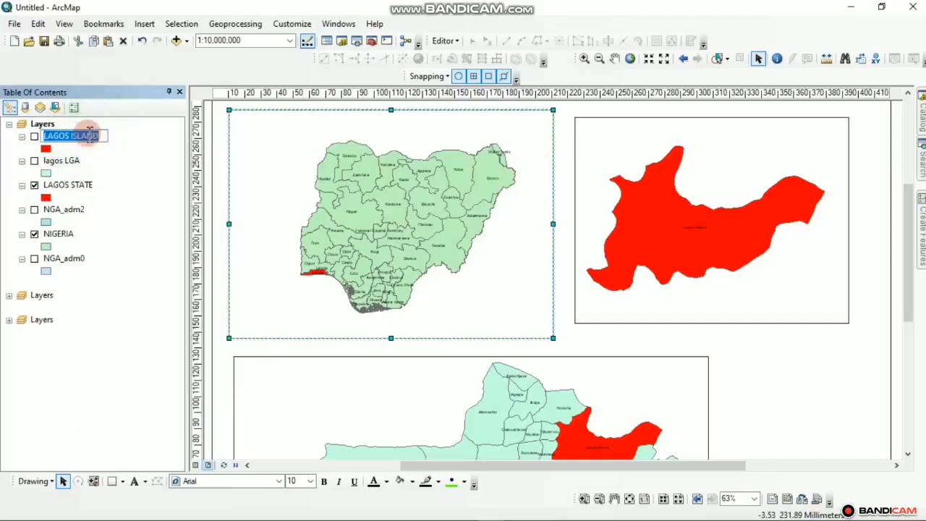
pyautogui.press('Return')
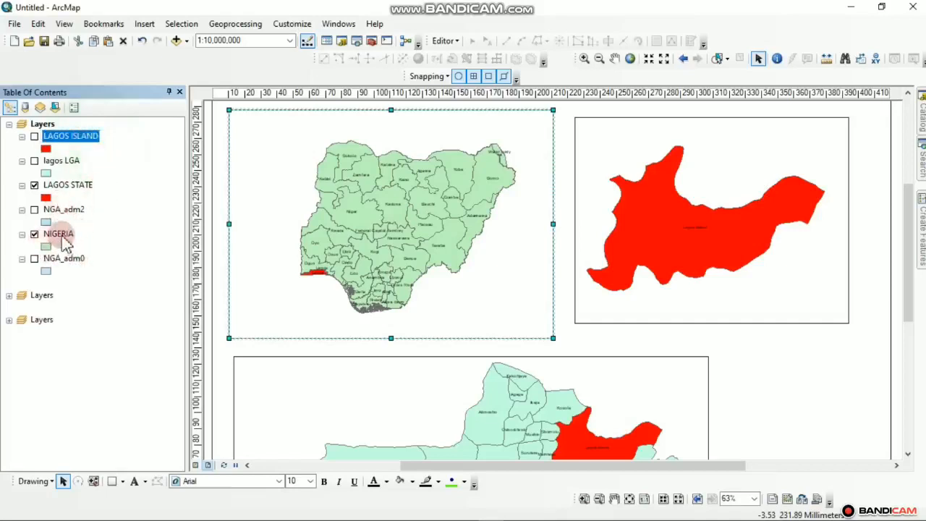
# - Reorder the Nigeria frame's layers with NIGERIA first, LAGOS STATE second and LAGOS ISLAND third, and turn on LAGOS ISLAND
pyautogui.moveTo(62, 239); pyautogui.dragTo(81, 133)
pyautogui.moveTo(78, 219); pyautogui.dragTo(73, 136)
pyautogui.click(34, 186)
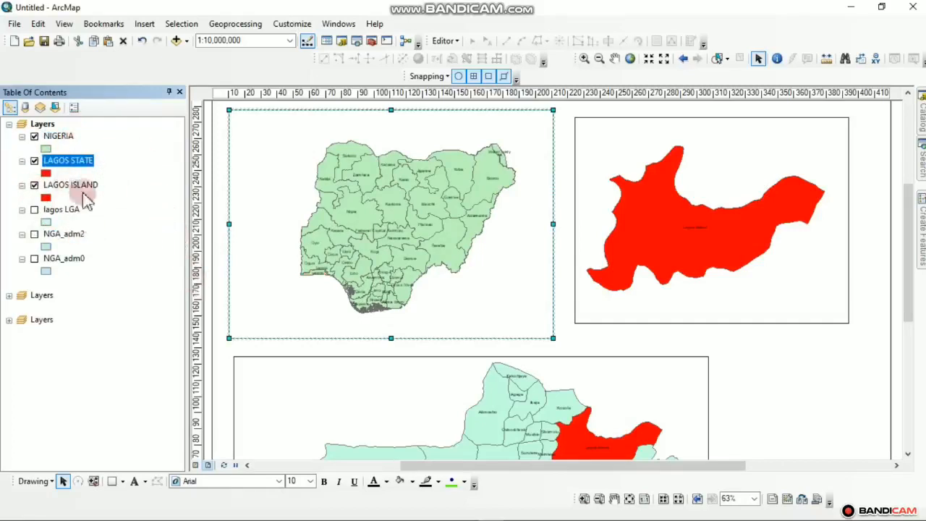
pyautogui.scroll(-1, 451, 264)
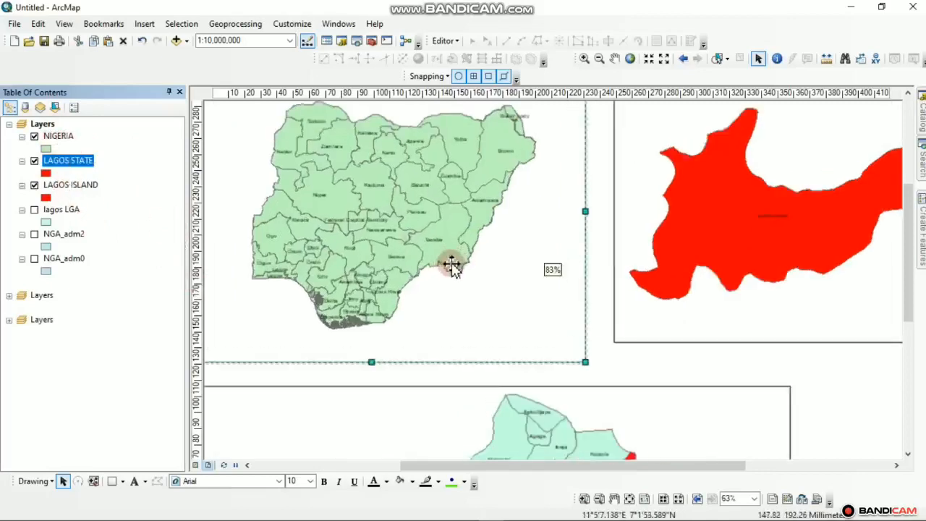
pyautogui.scroll(3, 451, 264)
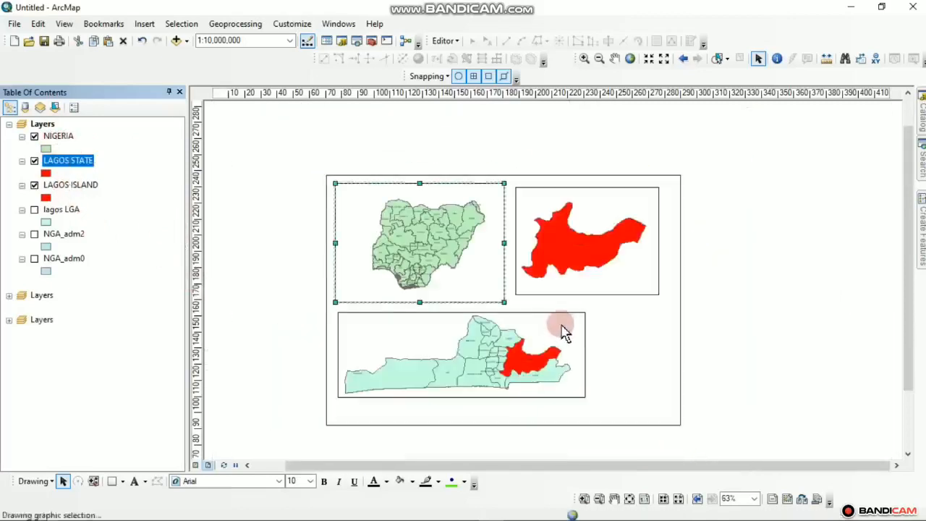
pyautogui.moveTo(581, 331); pyautogui.dragTo(554, 268)
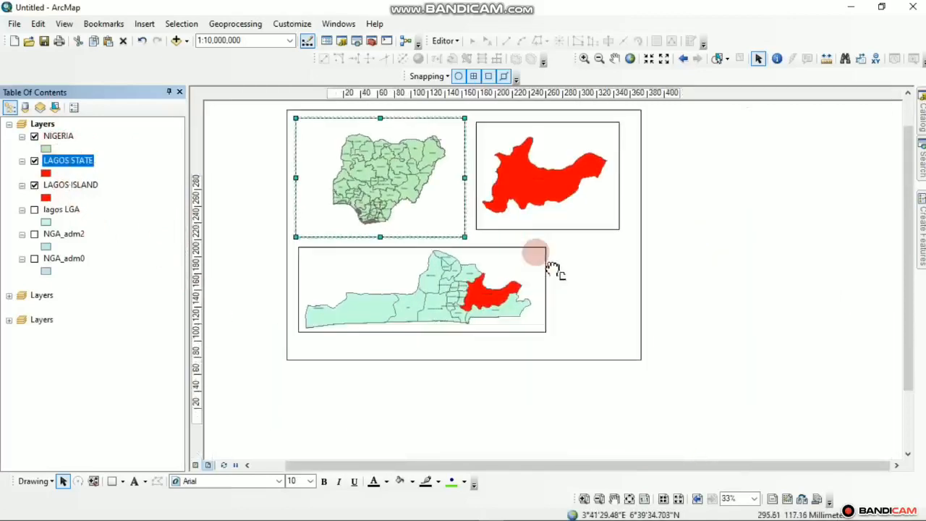
pyautogui.scroll(-2, 325, 223)
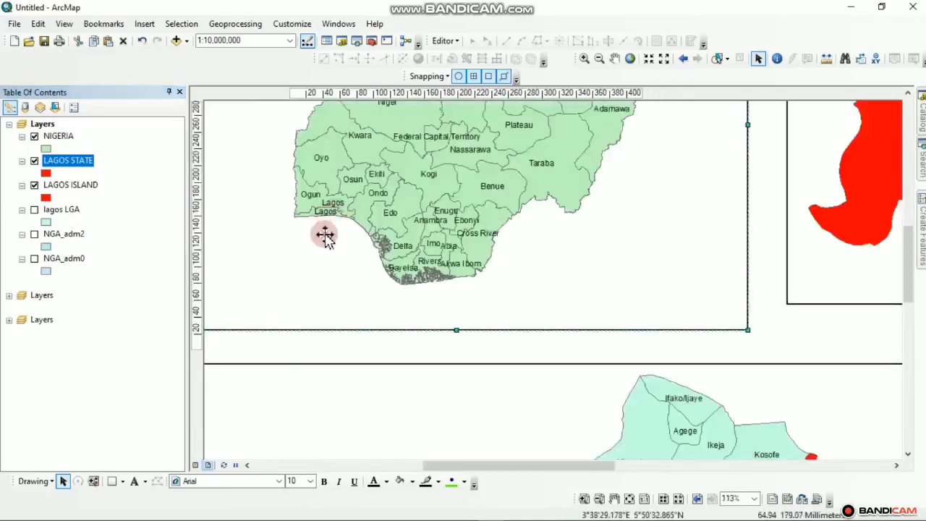
pyautogui.scroll(2, 324, 234)
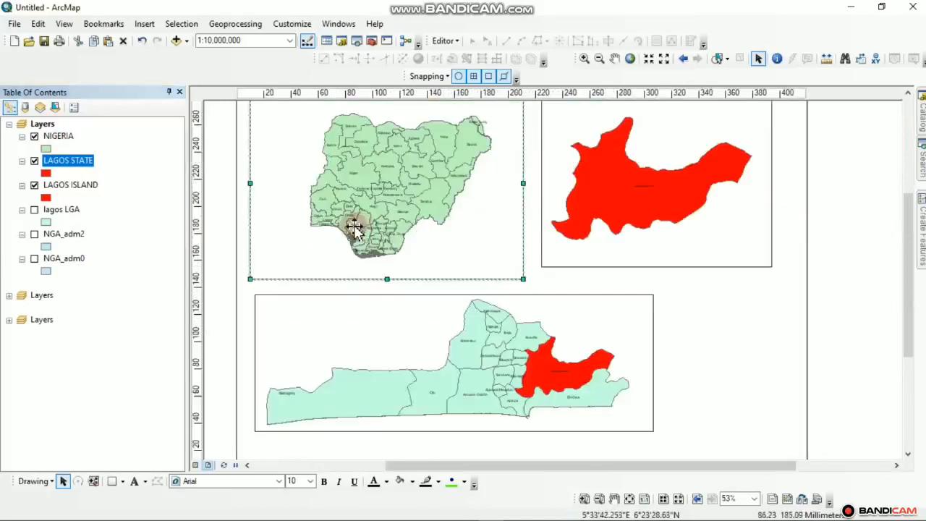
# - Start a one-column legend with NIGERIA, LAGOS STATE and LAGOS ISLAND as its items, keeping the title "Legend"
pyautogui.click(144, 24)
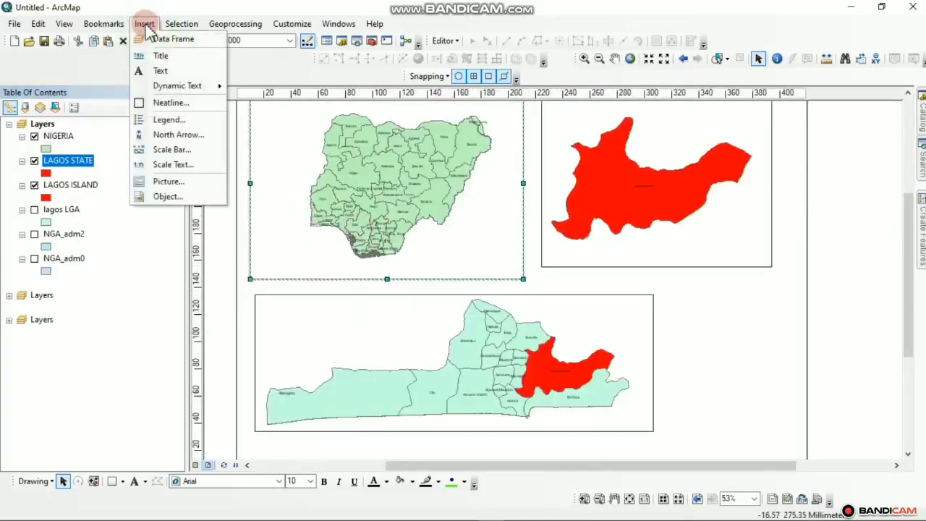
pyautogui.click(174, 121)
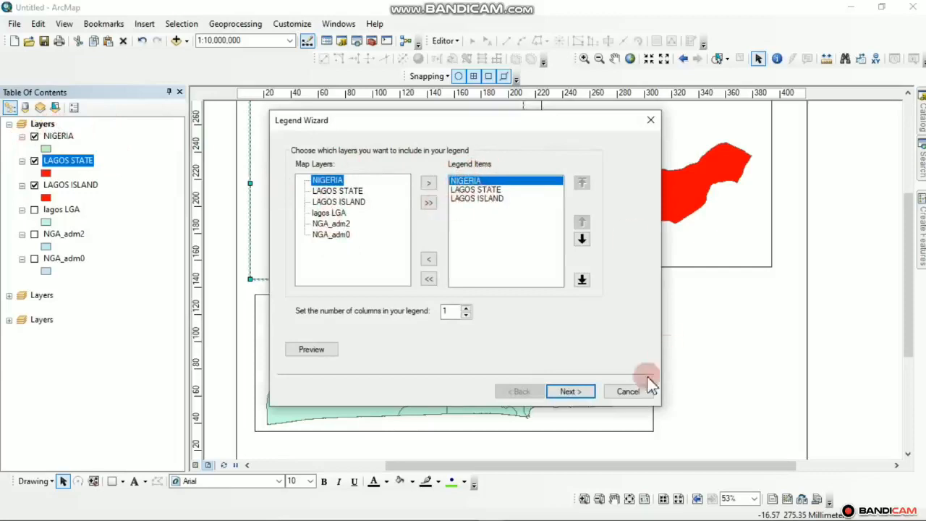
pyautogui.click(580, 395)
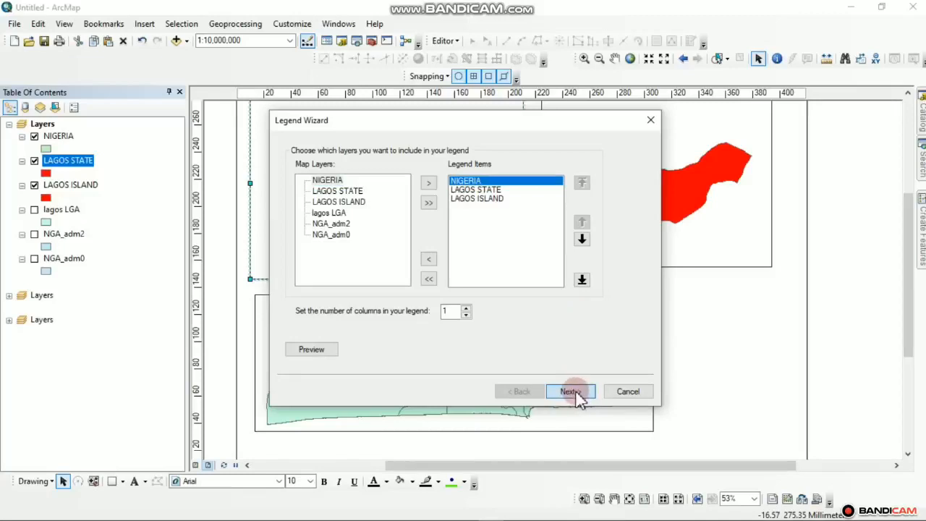
pyautogui.click(571, 392)
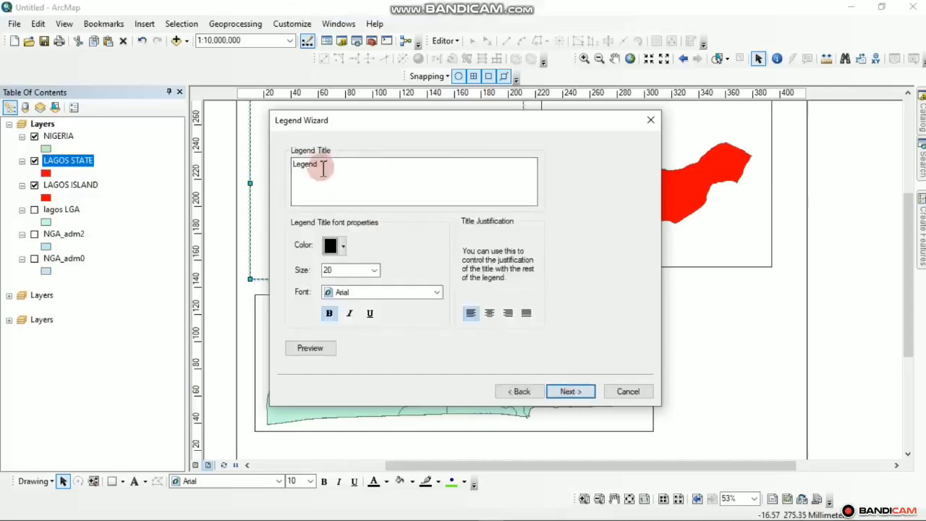
pyautogui.click(586, 391)
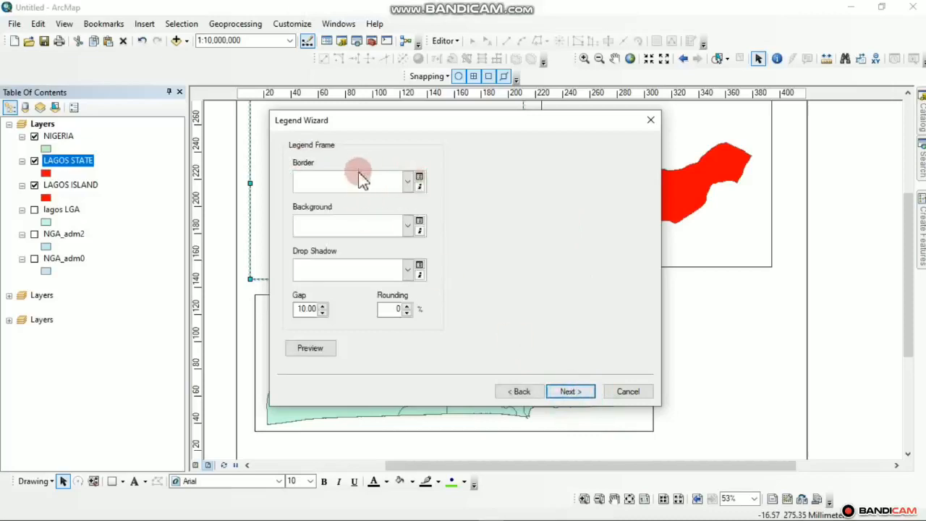
# - Leave the legend frame without border, background or drop shadow, and finish the legend with the default patches and spacing
pyautogui.click(409, 183)
pyautogui.click(522, 180)
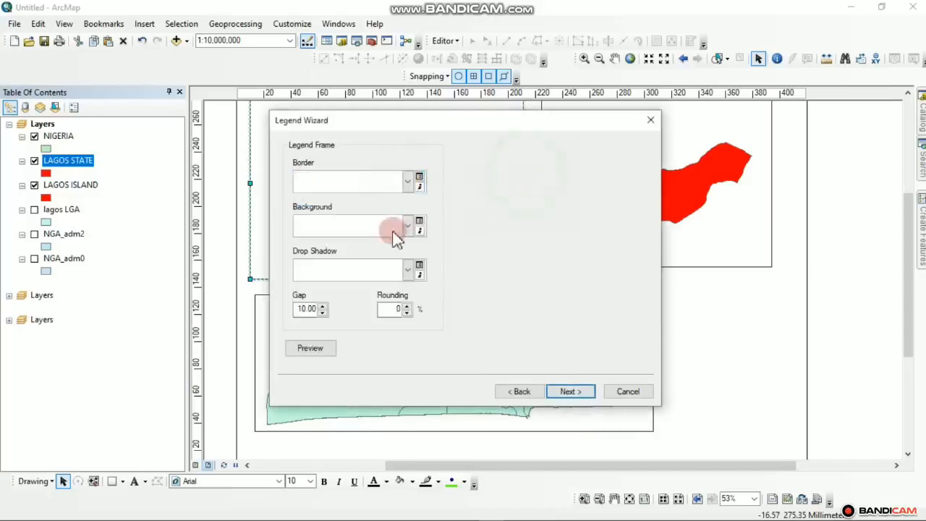
pyautogui.click(410, 231)
pyautogui.click(597, 218)
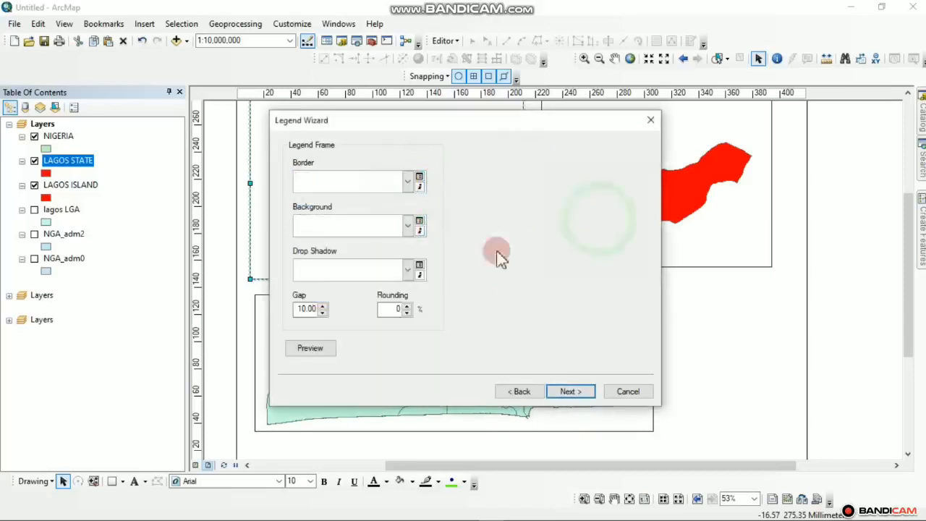
pyautogui.click(575, 398)
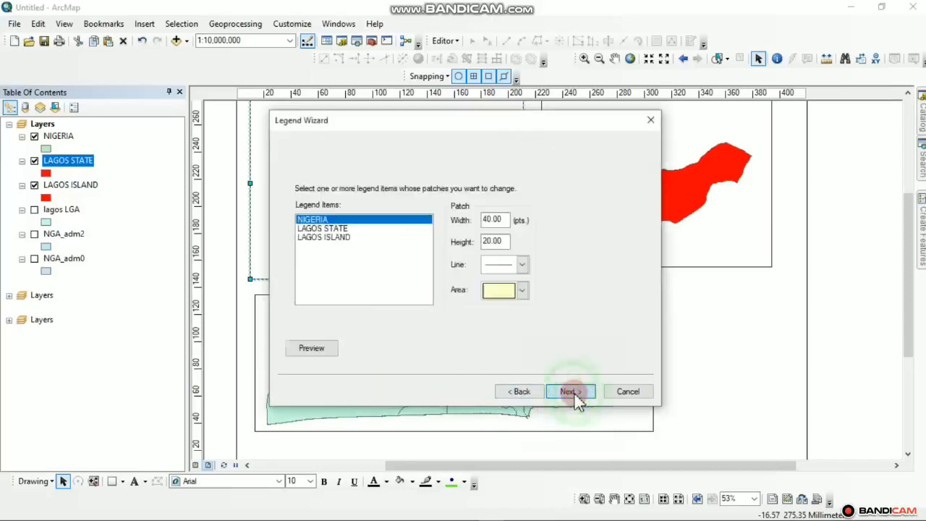
pyautogui.click(569, 392)
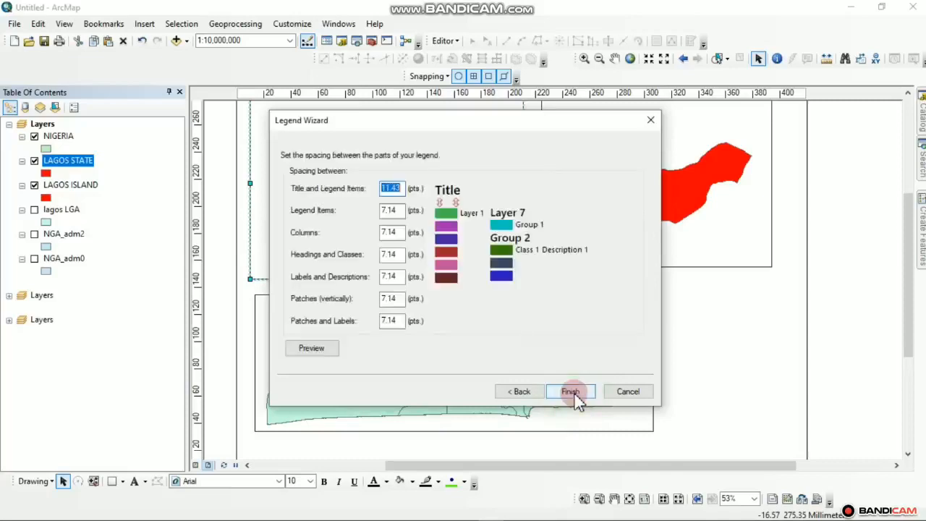
pyautogui.click(572, 391)
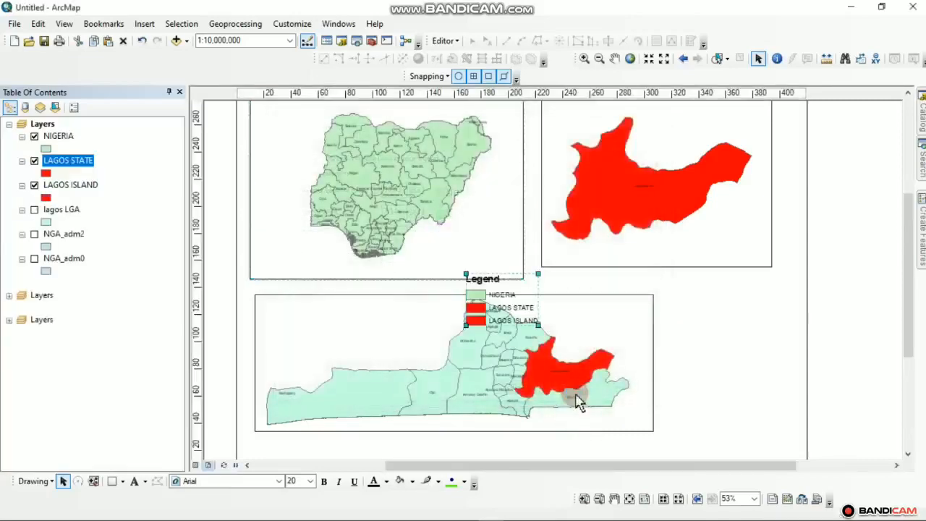
# - Move the legend into the empty space beside the Lagos State data frame, near that frame's lower edge
pyautogui.moveTo(517, 293); pyautogui.dragTo(745, 329)
pyautogui.moveTo(736, 377); pyautogui.dragTo(636, 261)
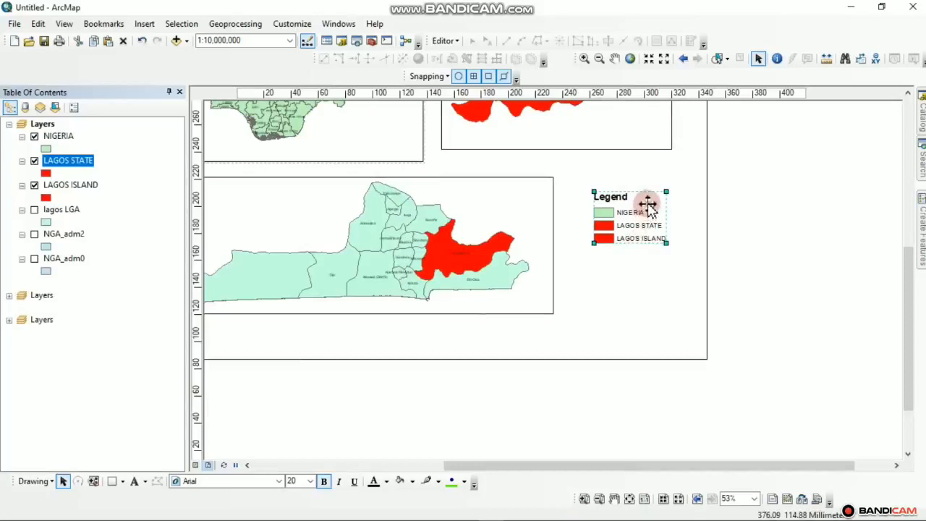
pyautogui.moveTo(647, 206); pyautogui.dragTo(641, 290)
pyautogui.scroll(-3, 637, 340)
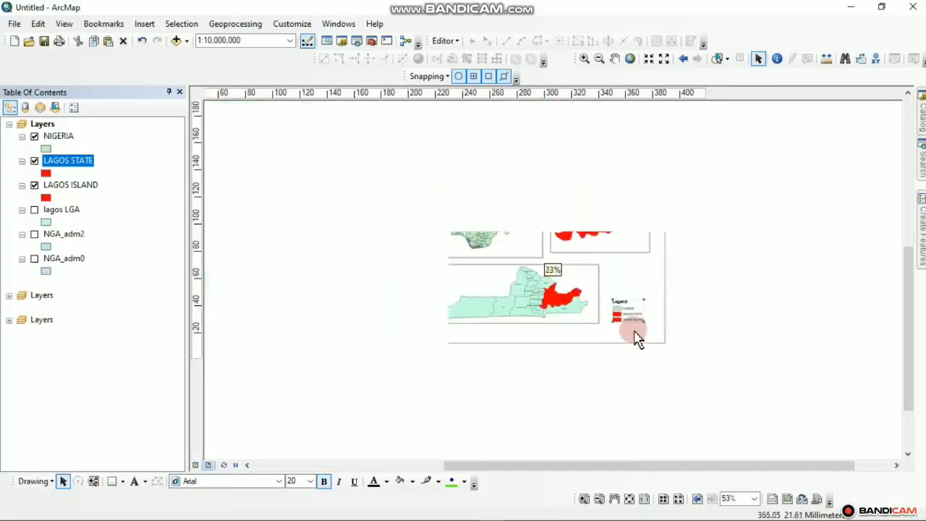
pyautogui.scroll(3, 636, 337)
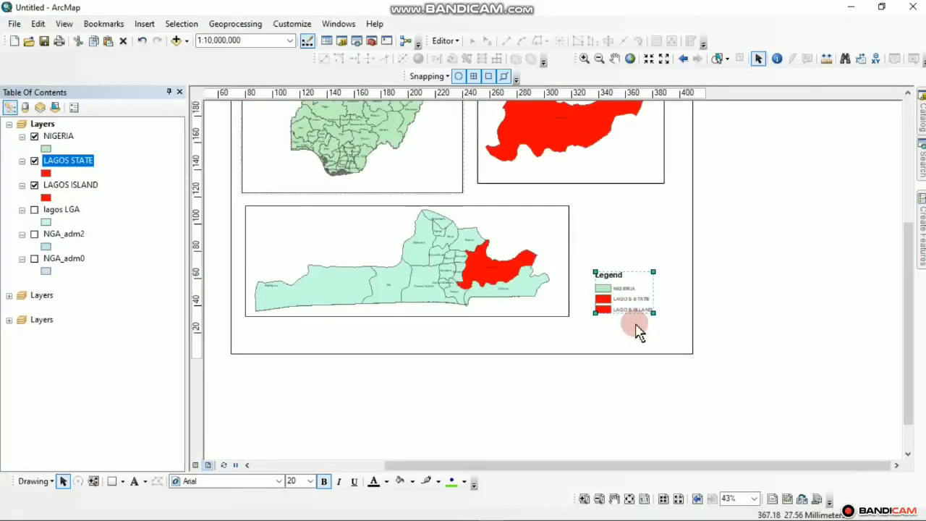
pyautogui.moveTo(435, 274); pyautogui.dragTo(441, 277)
pyautogui.moveTo(425, 302); pyautogui.dragTo(406, 312)
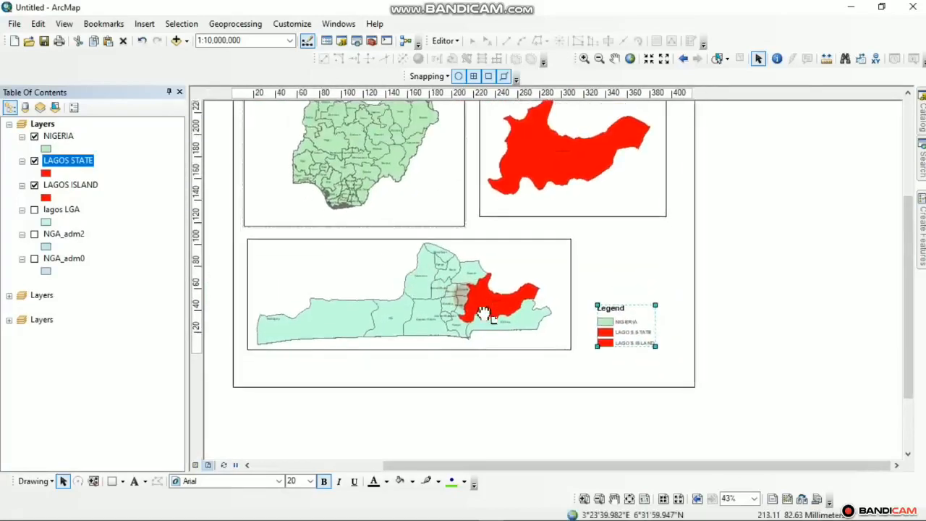
# - Move the NIGERIA layer below LAGOS ISLAND in the Nigeria data frame's layer order
pyautogui.scroll(-2, 627, 352)
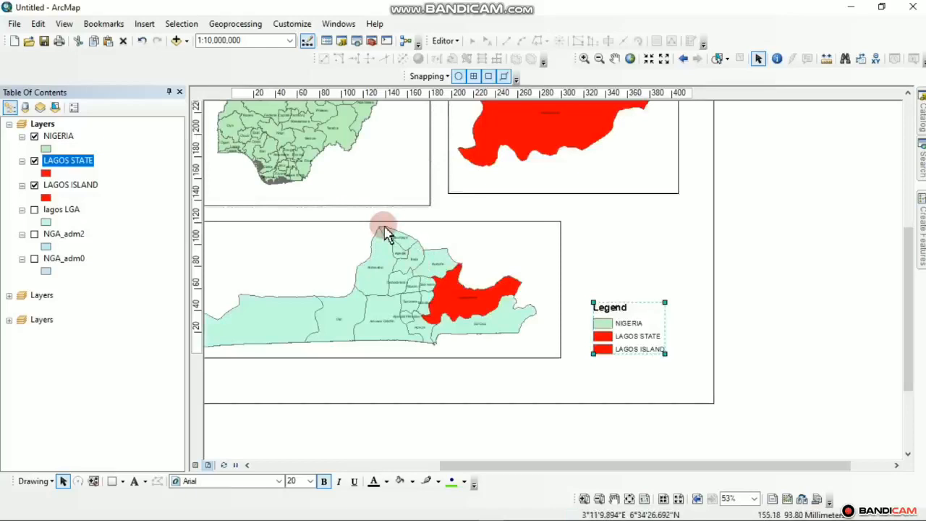
pyautogui.click(34, 185)
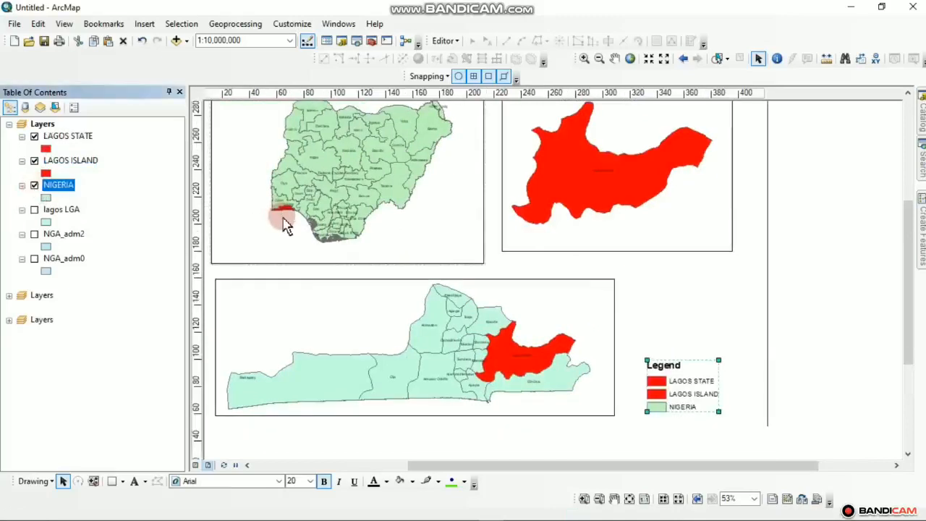
pyautogui.scroll(-2, 283, 220)
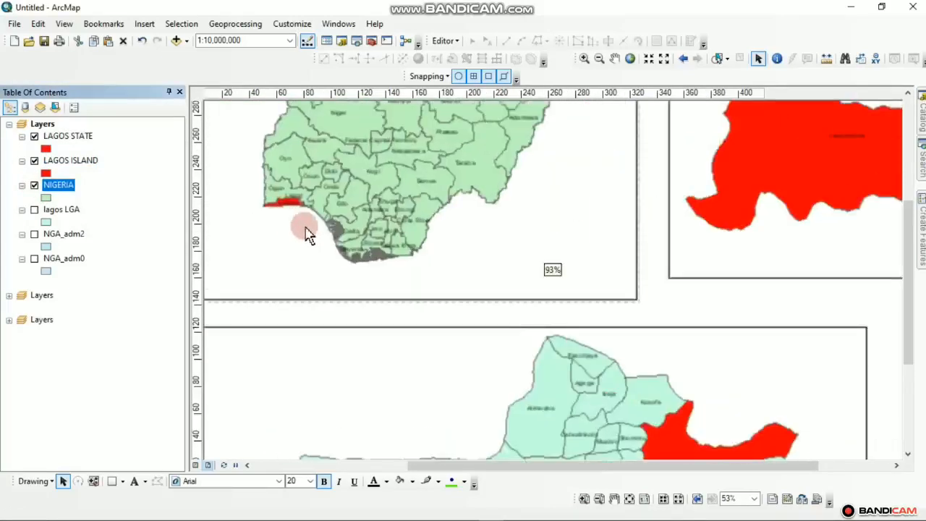
pyautogui.scroll(3, 311, 246)
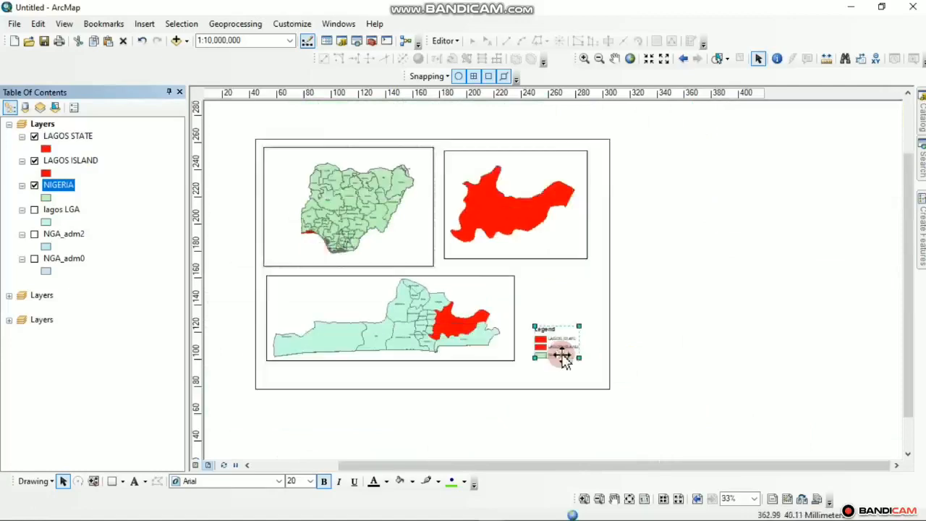
pyautogui.scroll(-3, 562, 355)
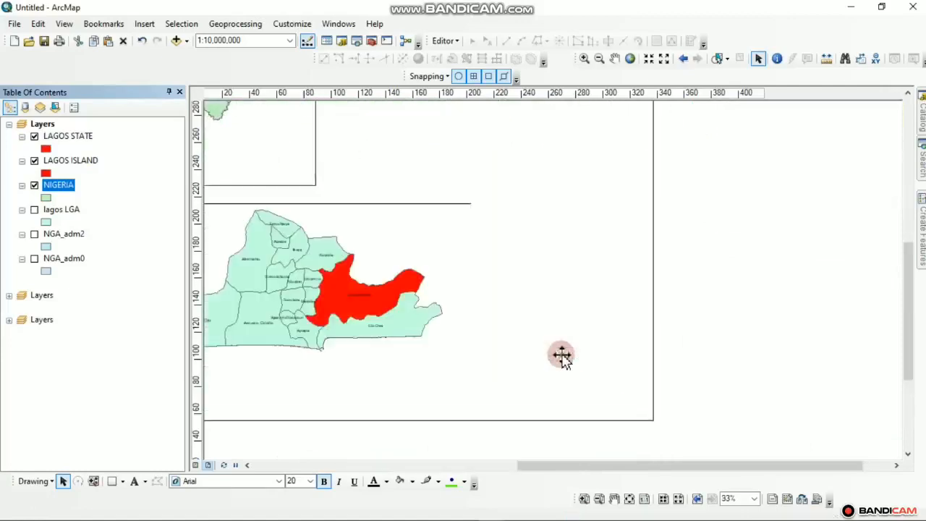
# - Change the LAGOS STATE layer's fill color to light blue and the NIGERIA layer's fill color to light orange
pyautogui.moveTo(377, 327); pyautogui.dragTo(489, 320)
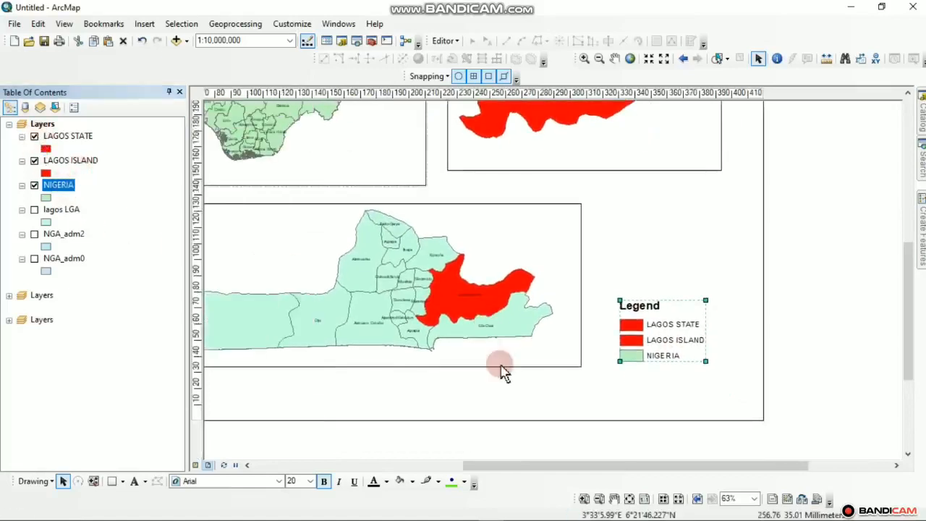
pyautogui.doubleClick(46, 149)
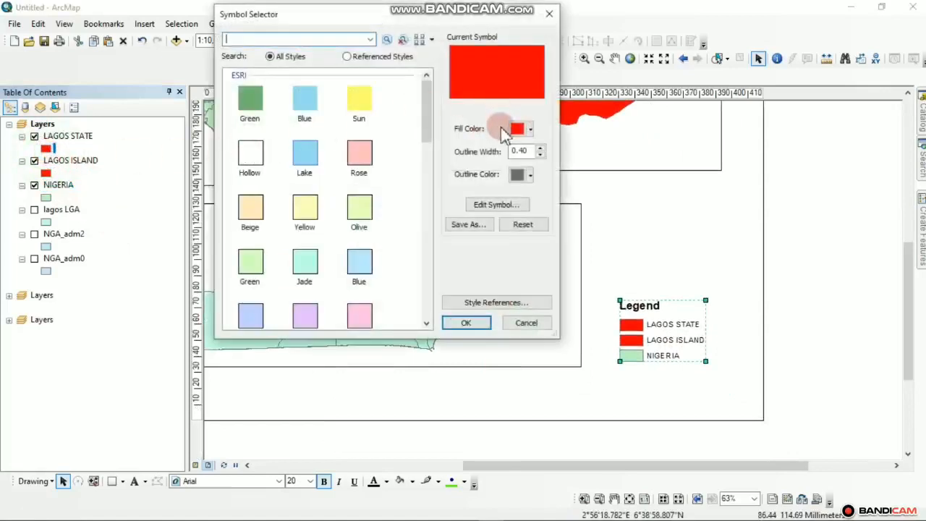
pyautogui.click(527, 130)
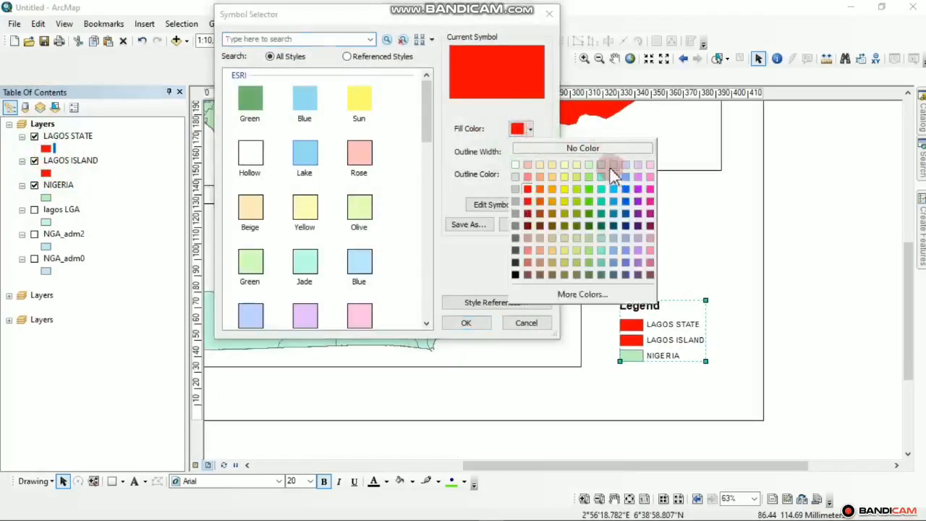
pyautogui.click(611, 174)
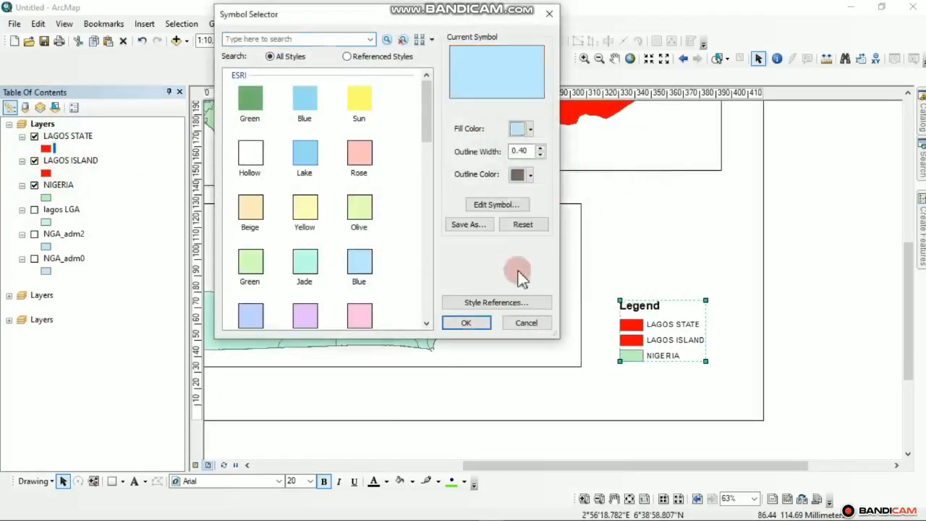
pyautogui.click(481, 324)
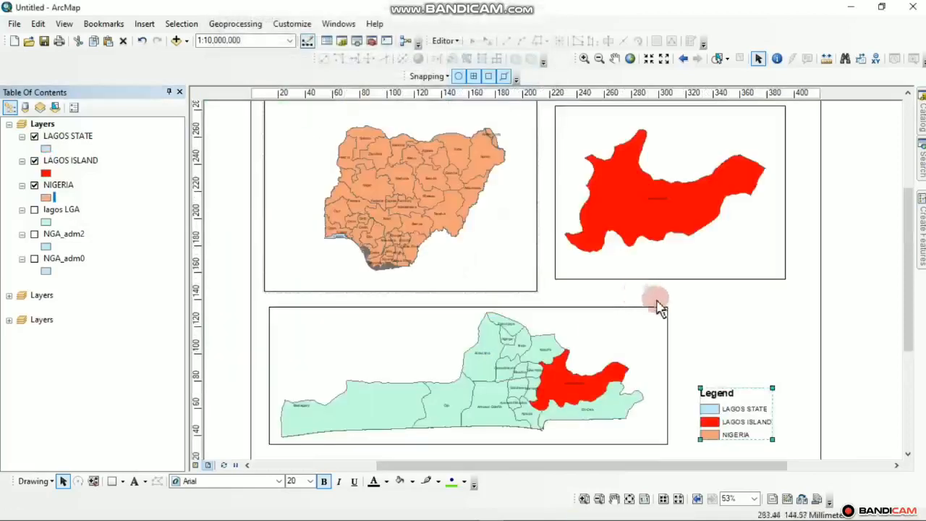
pyautogui.moveTo(561, 273); pyautogui.dragTo(580, 271)
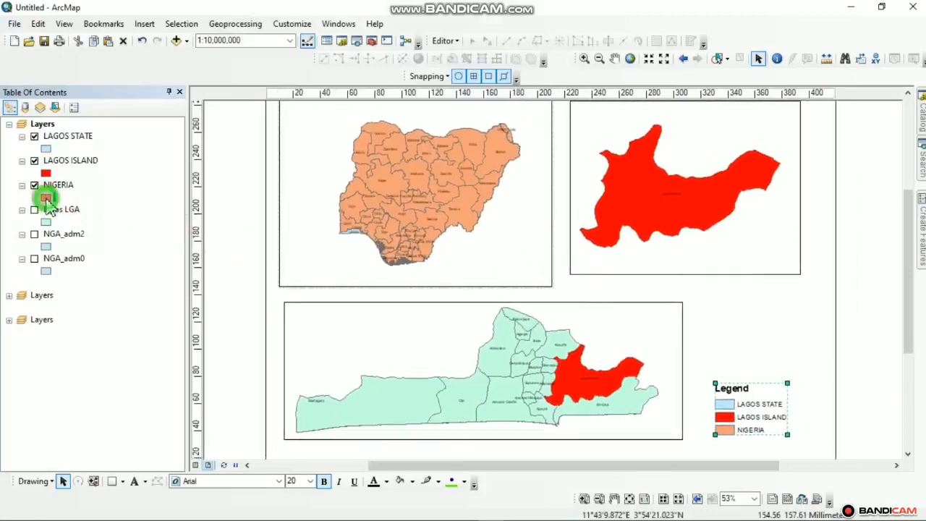
pyautogui.click(46, 197)
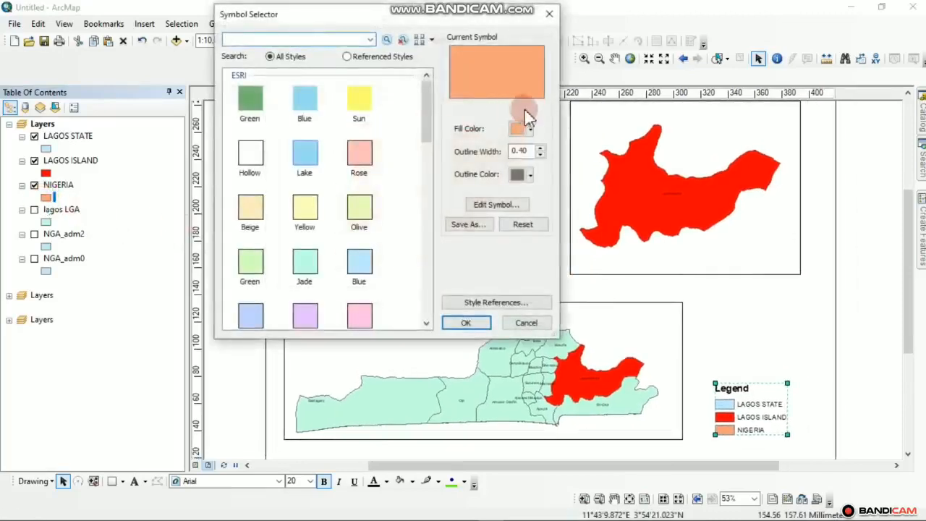
pyautogui.click(528, 129)
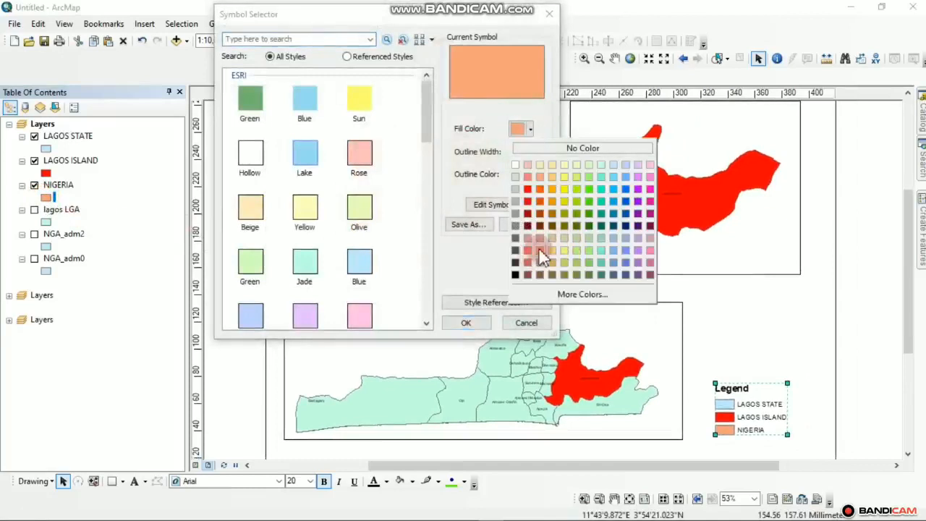
pyautogui.click(470, 322)
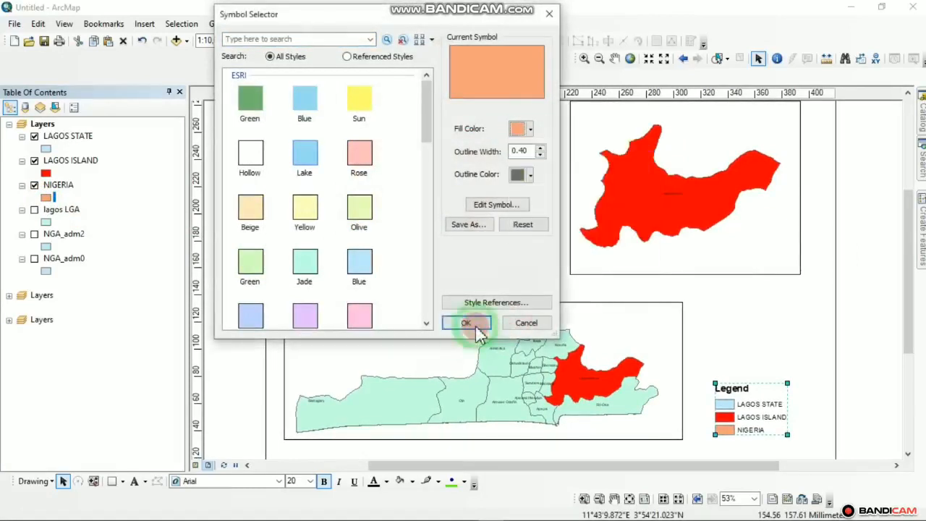
pyautogui.click(548, 16)
# - Insert the ESRI North 3 north arrow, place it above the legend and enlarge it
pyautogui.moveTo(673, 322); pyautogui.dragTo(520, 304)
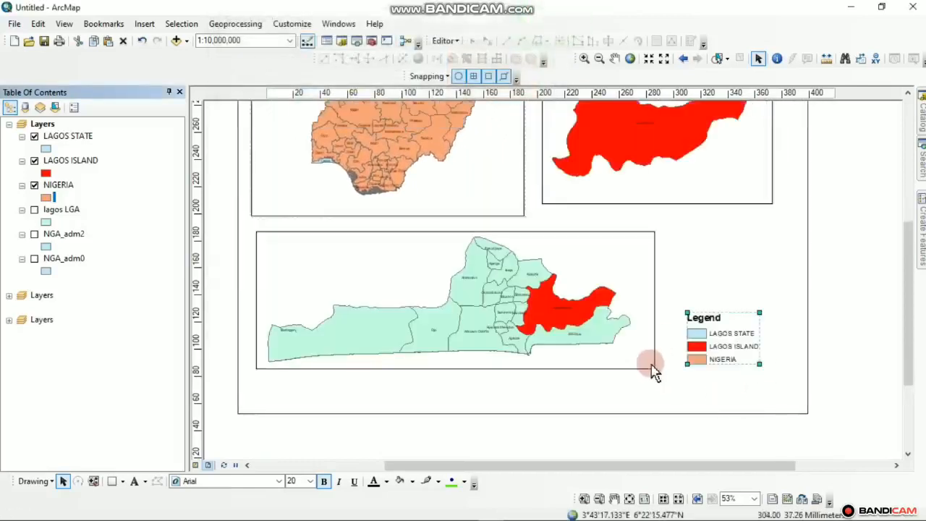
pyautogui.click(144, 23)
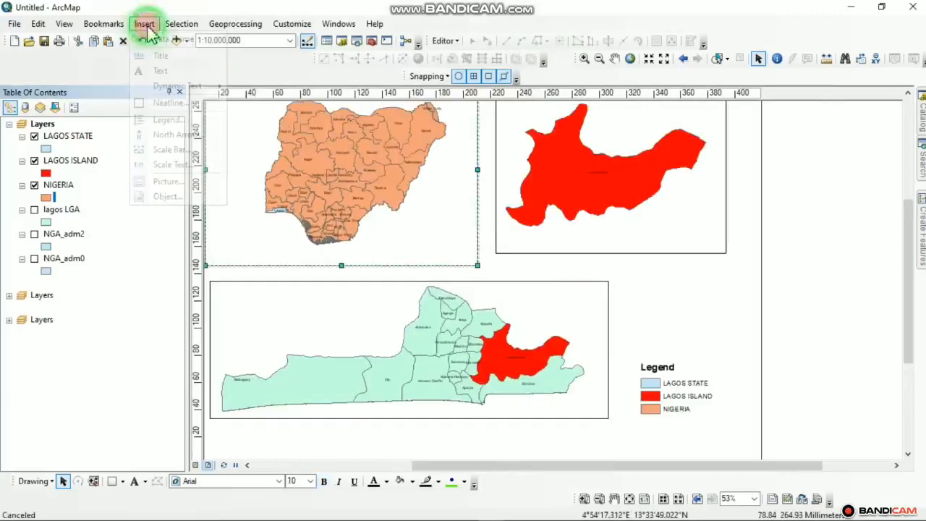
pyautogui.click(181, 136)
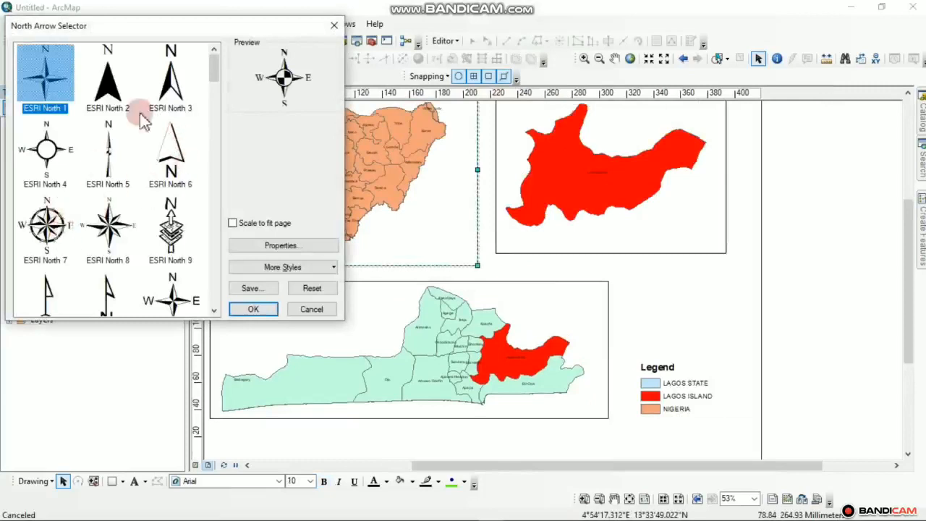
pyautogui.click(167, 88)
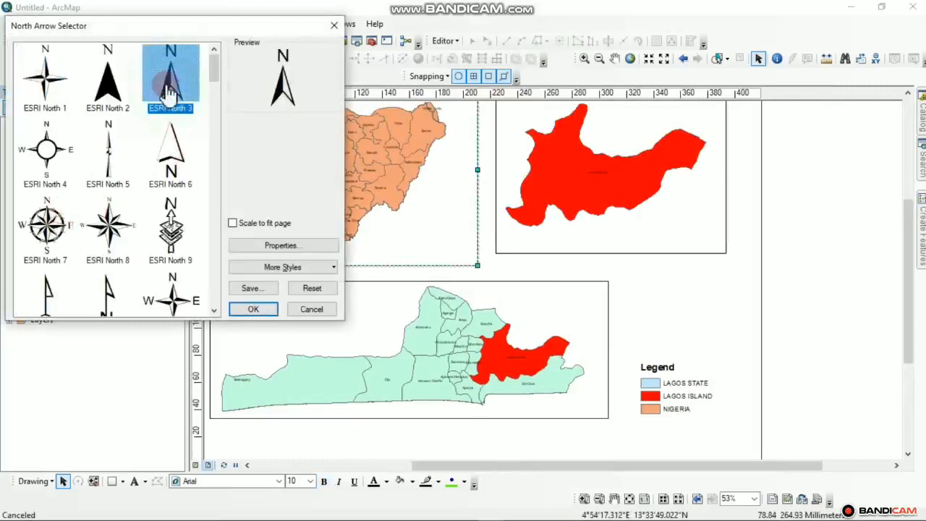
pyautogui.click(267, 314)
pyautogui.click(468, 316)
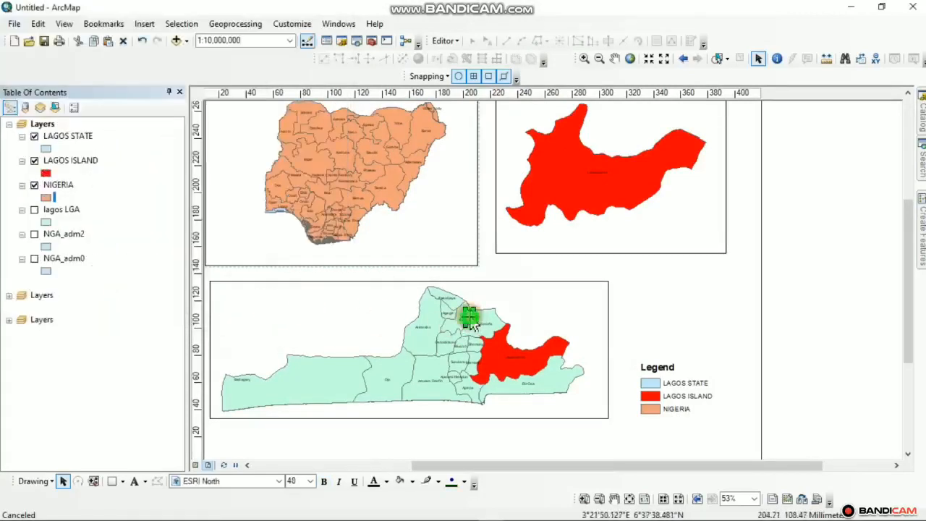
pyautogui.moveTo(700, 325); pyautogui.dragTo(671, 318)
# - Shift the legend slightly so it sits closer beneath the north arrow
pyautogui.scroll(-2, 694, 347)
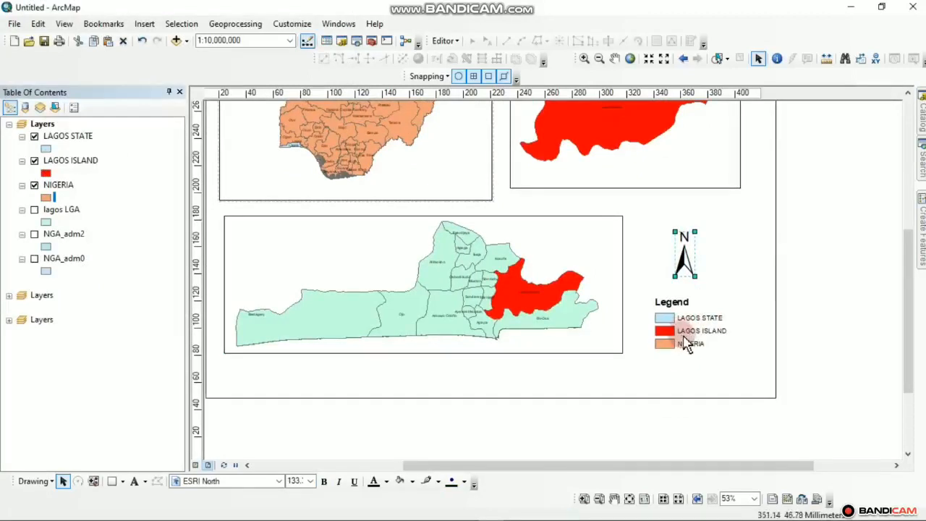
pyautogui.click(687, 345)
pyautogui.scroll(1, 492, 351)
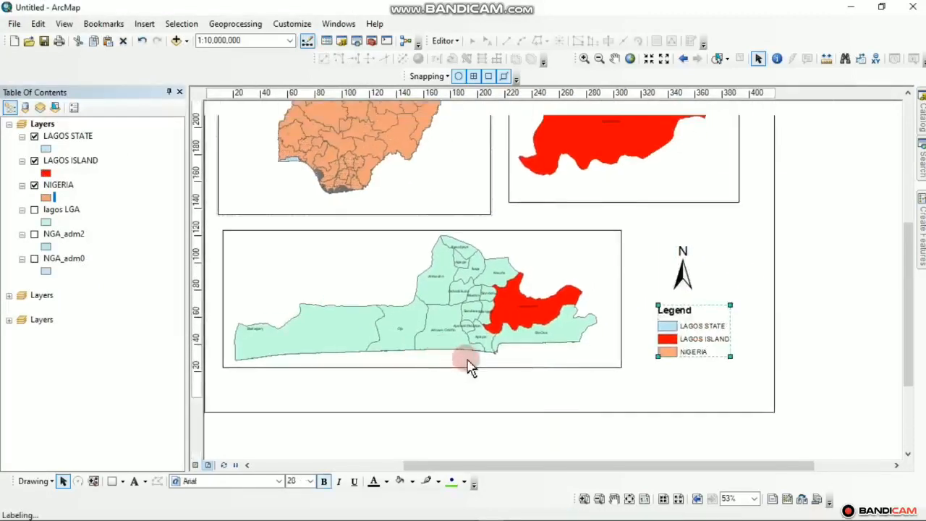
# - Insert a new data frame and shrink it to a thin horizontal strip beneath the Lagos State frame, inside the page border
pyautogui.scroll(-3, 468, 366)
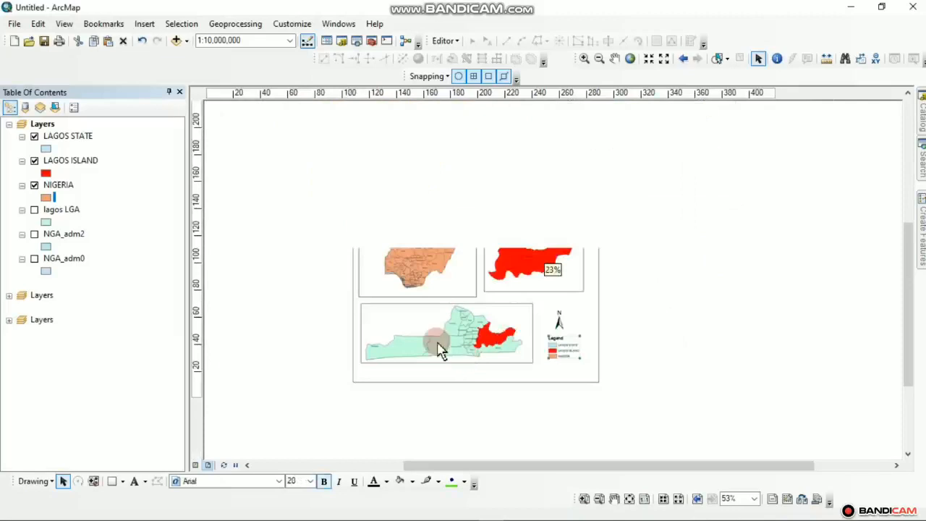
pyautogui.click(141, 29)
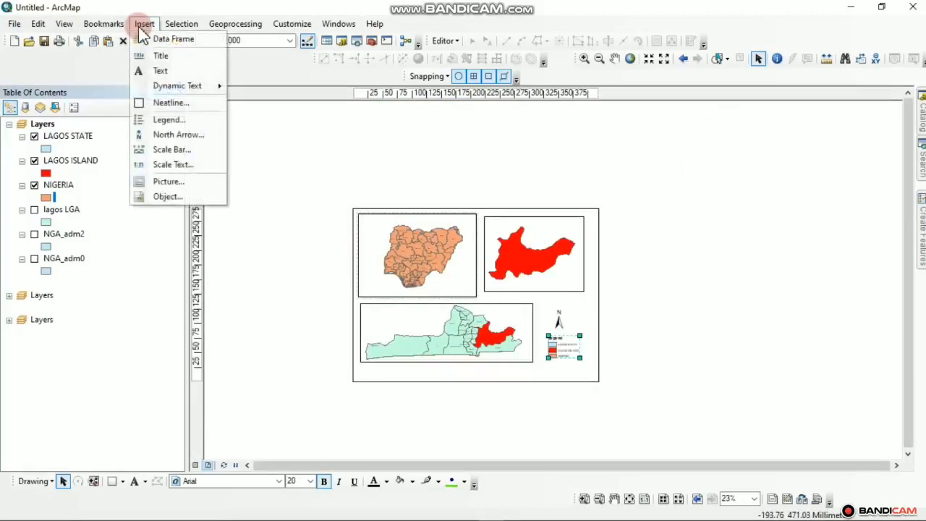
pyautogui.click(174, 40)
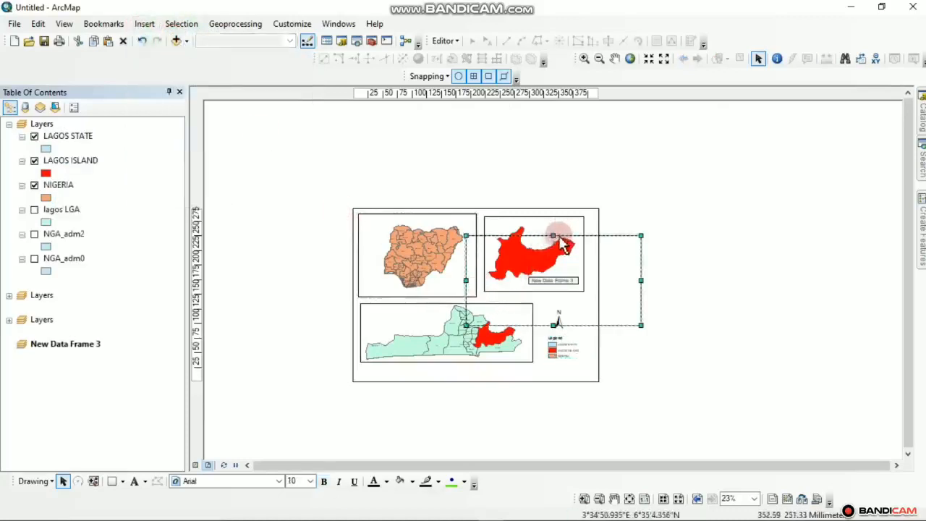
pyautogui.moveTo(554, 235); pyautogui.dragTo(489, 319)
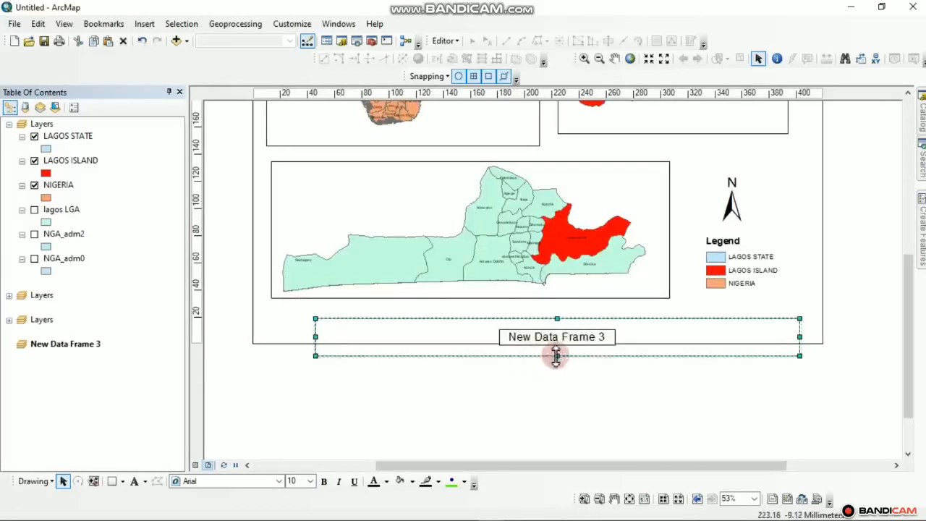
pyautogui.moveTo(556, 355); pyautogui.dragTo(553, 335)
pyautogui.moveTo(480, 326); pyautogui.dragTo(442, 322)
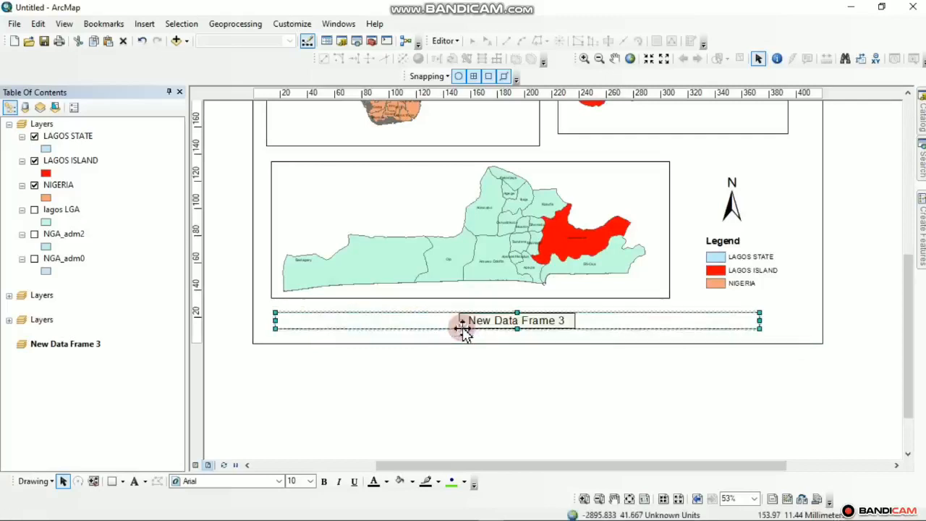
# - Clear the name of the new strip-shaped data frame in its properties so that it is blank
pyautogui.rightClick(464, 330)
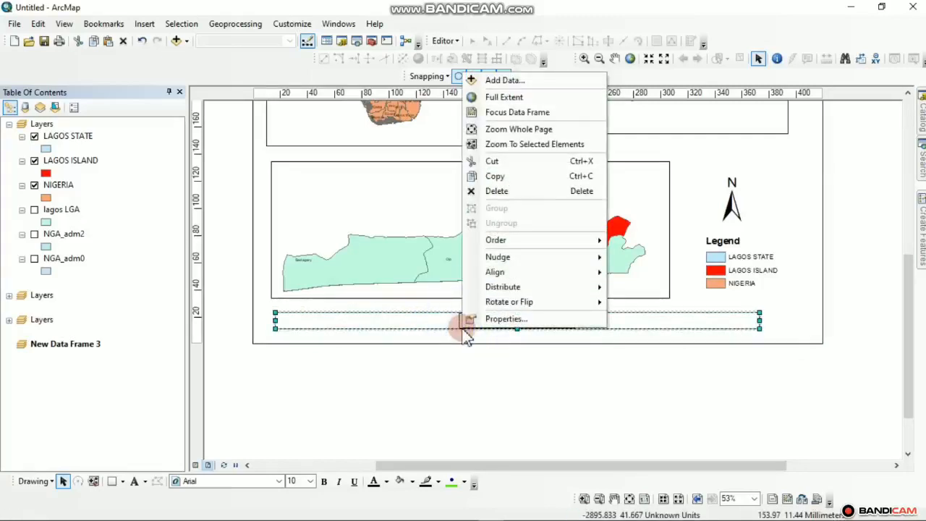
pyautogui.click(491, 318)
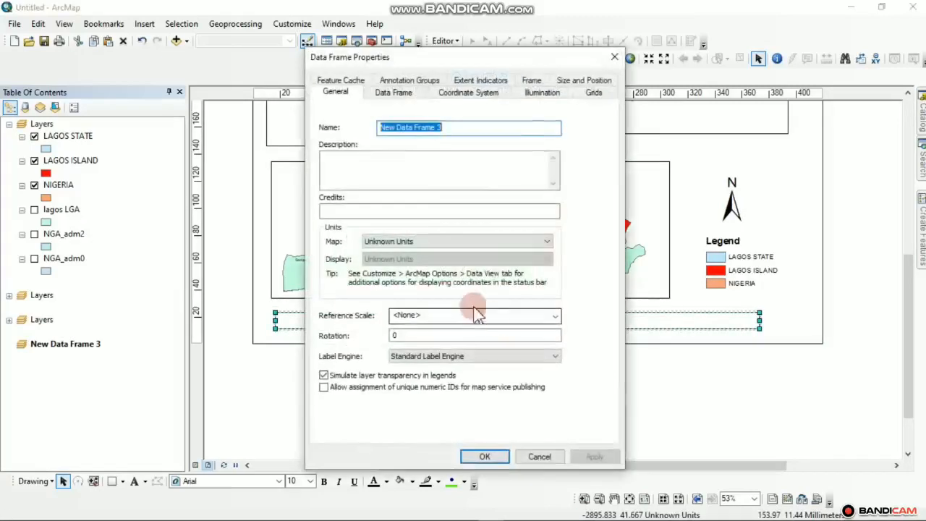
pyautogui.click(456, 131)
pyautogui.moveTo(459, 130); pyautogui.dragTo(252, 130)
pyautogui.press('BackSpace')
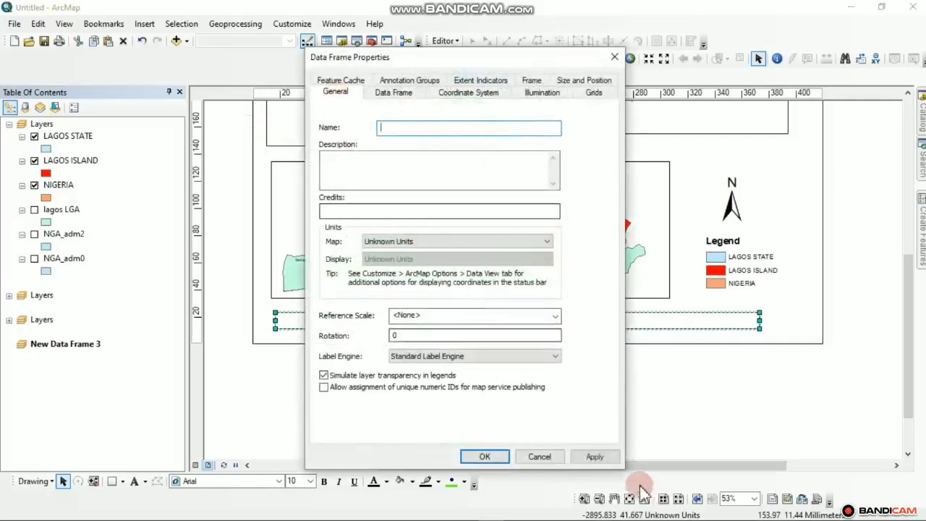
pyautogui.click(593, 456)
pyautogui.click(495, 457)
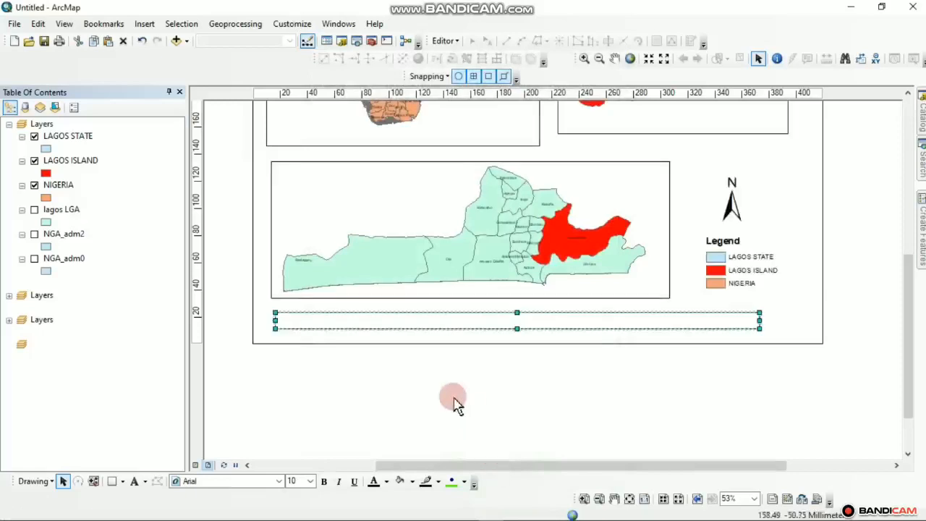
# - Resize the blank strip frame to align with the Lagos State frame's left edge, make it taller and extend it towards the page's right edge
pyautogui.scroll(-2, 274, 321)
pyautogui.moveTo(275, 322); pyautogui.dragTo(268, 321)
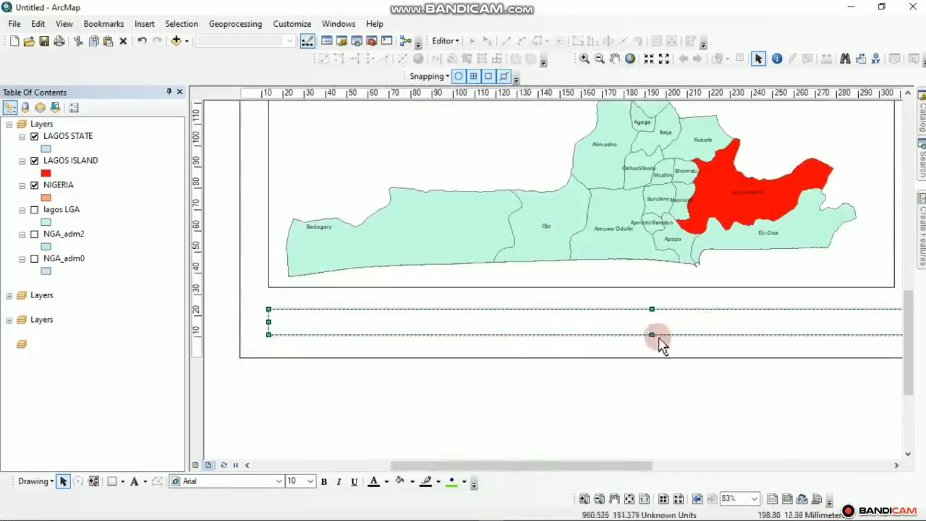
pyautogui.moveTo(652, 333); pyautogui.dragTo(654, 345)
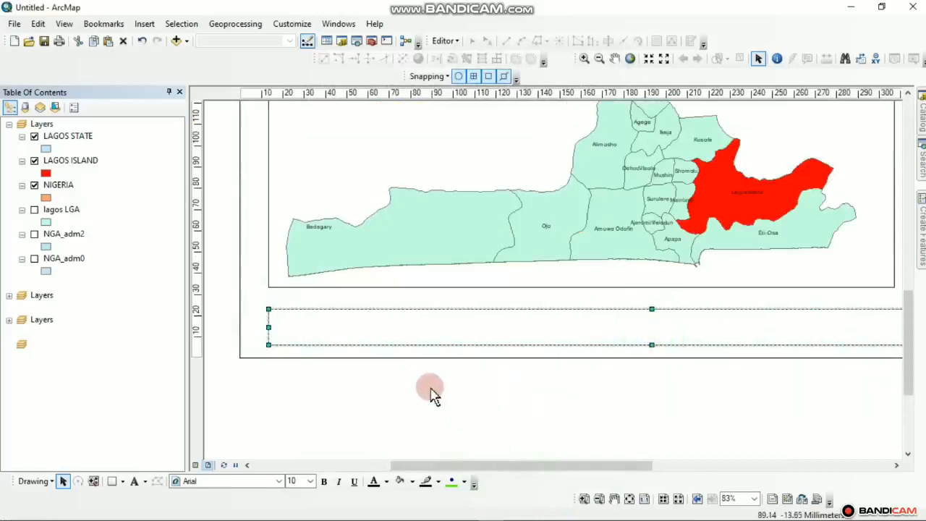
pyautogui.scroll(3, 434, 393)
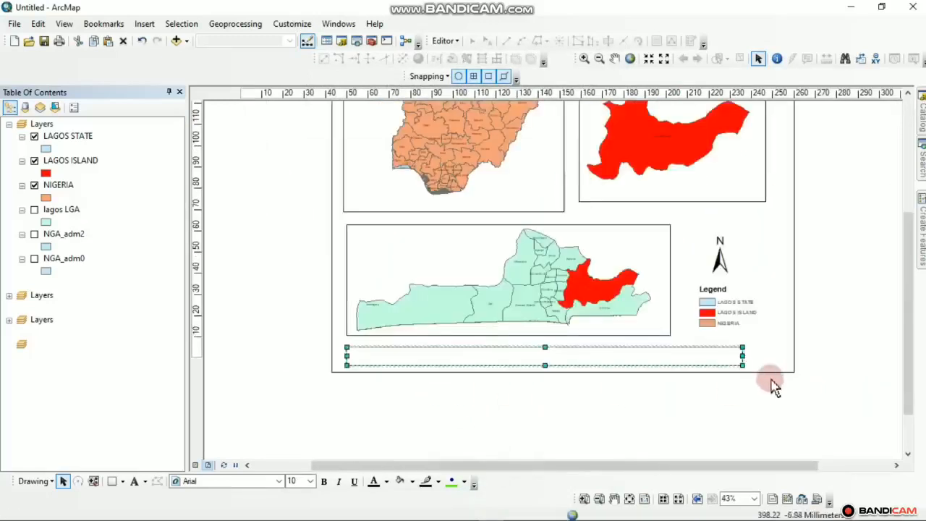
pyautogui.moveTo(743, 356); pyautogui.dragTo(782, 354)
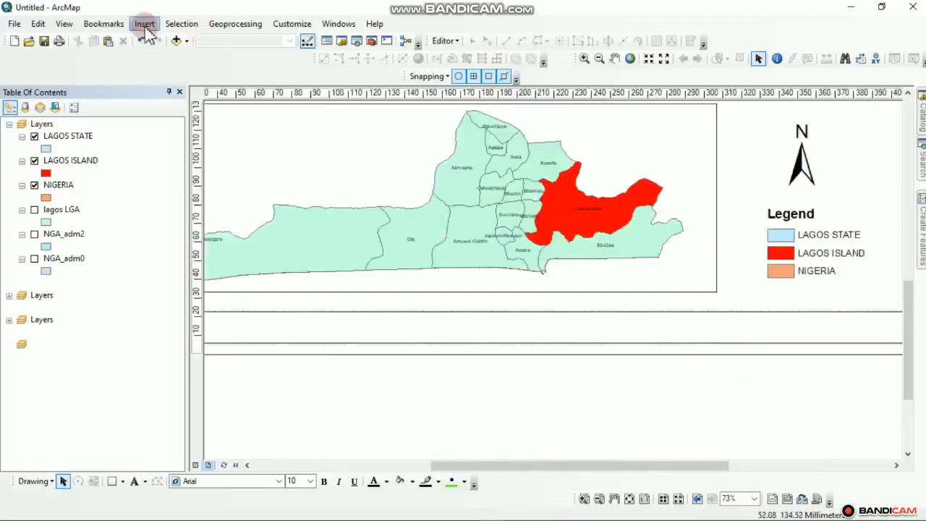
# - Insert the title "LOCATIONAL MAP OF LAGOS ISLAND,LAGOS STATE NIGERIA" and move it inside the blank strip frame
pyautogui.click(416, 318)
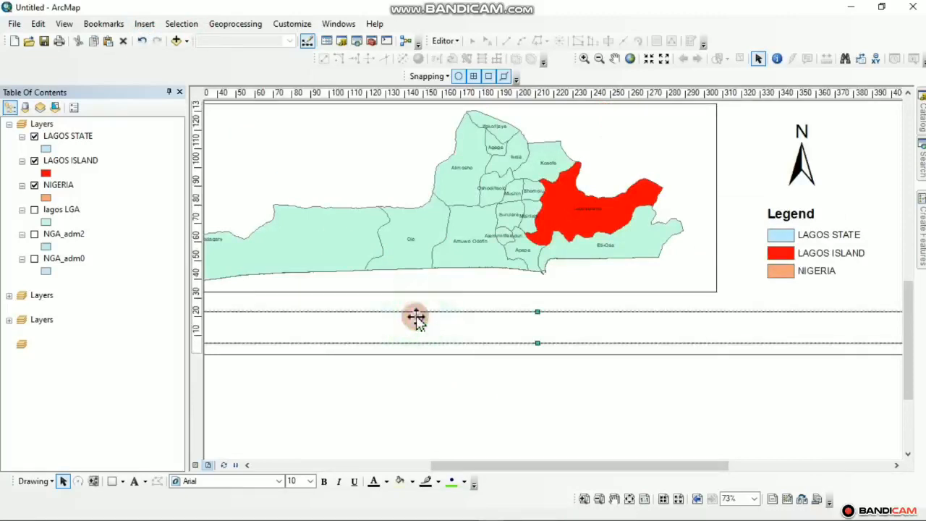
pyautogui.click(147, 24)
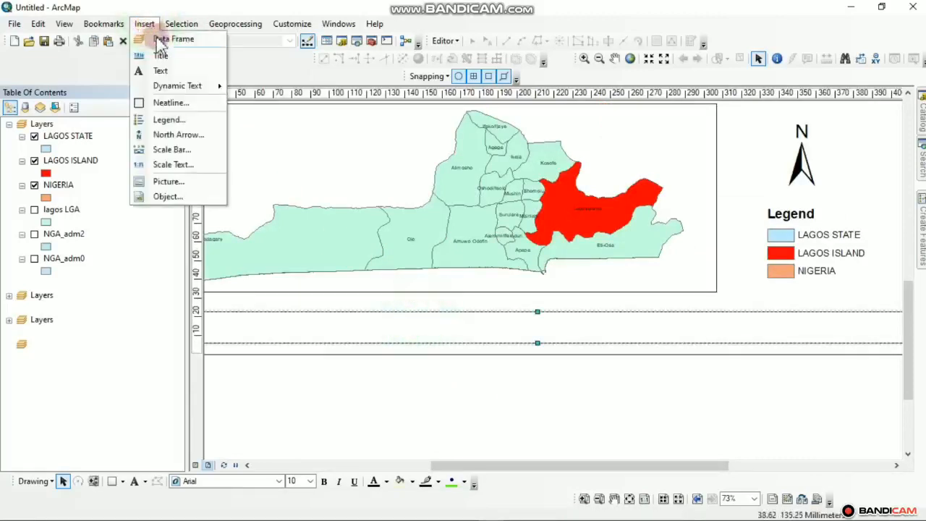
pyautogui.click(161, 57)
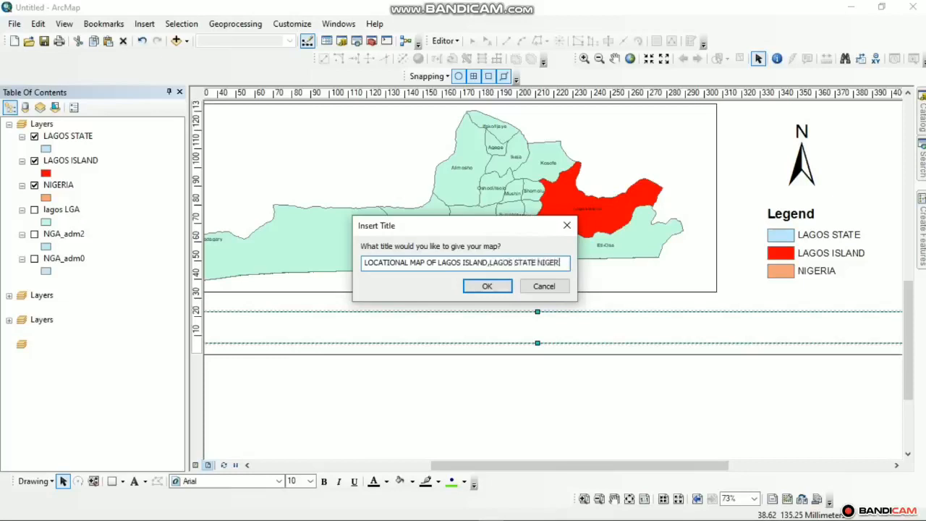
pyautogui.click(471, 286)
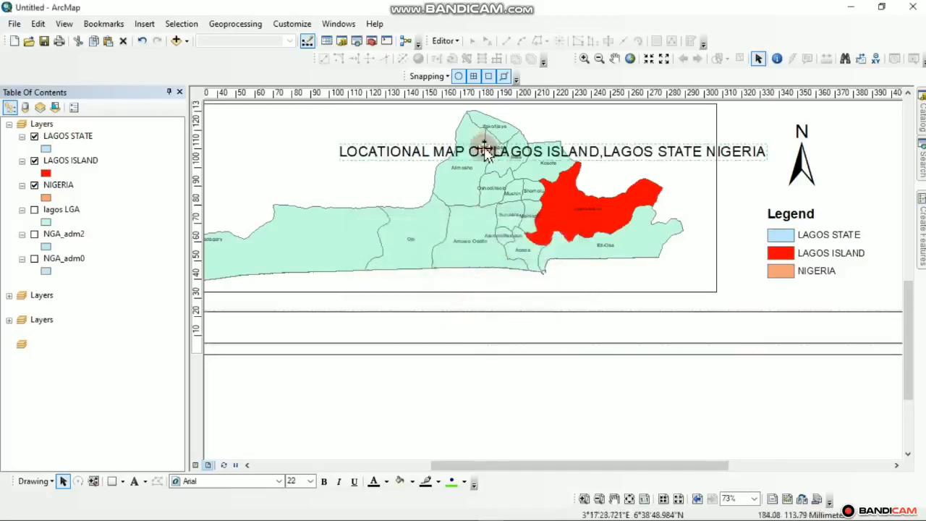
pyautogui.moveTo(481, 146); pyautogui.dragTo(465, 340)
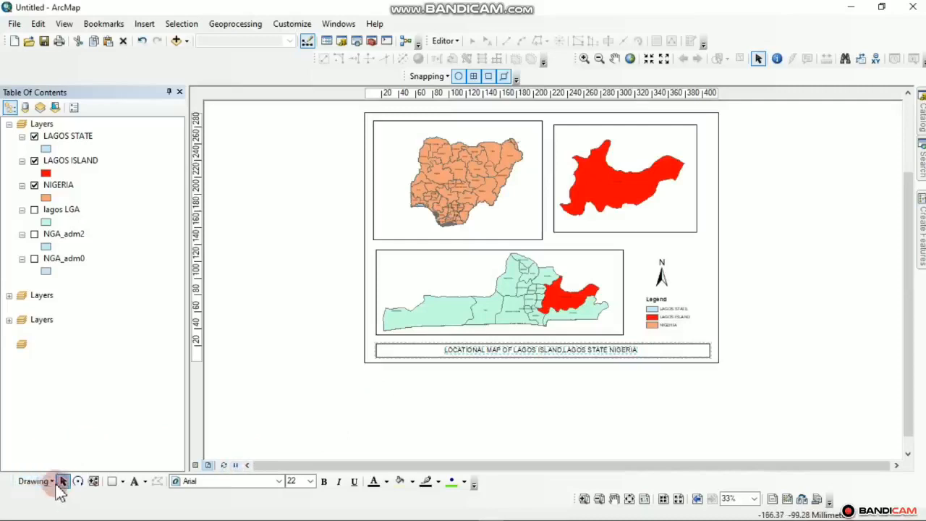
pyautogui.rightClick(769, 16)
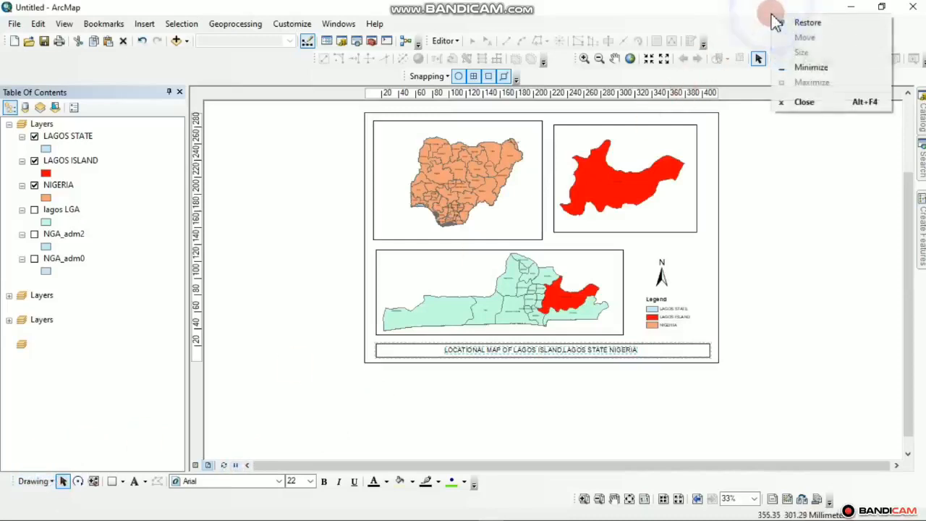
pyautogui.rightClick(739, 78)
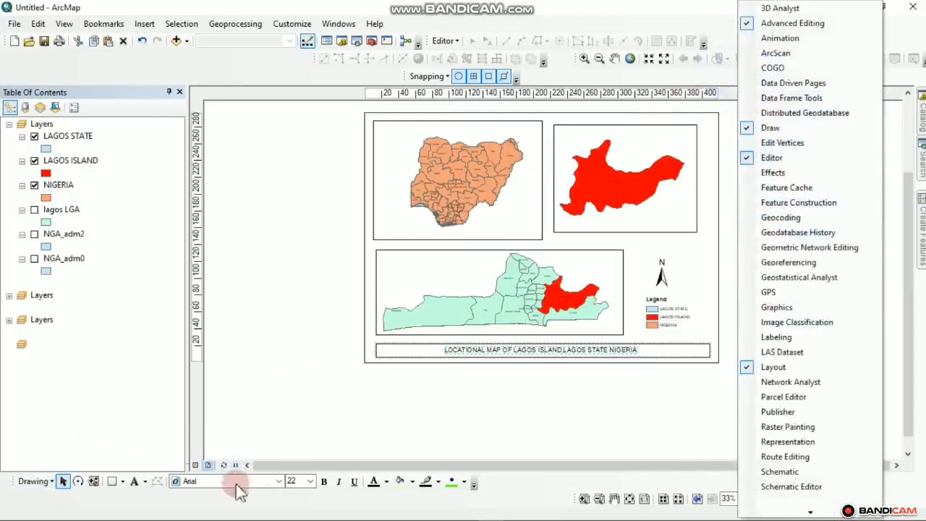
pyautogui.click(349, 501)
# - Set the map title's font size to 24 and make it bold
pyautogui.click(307, 482)
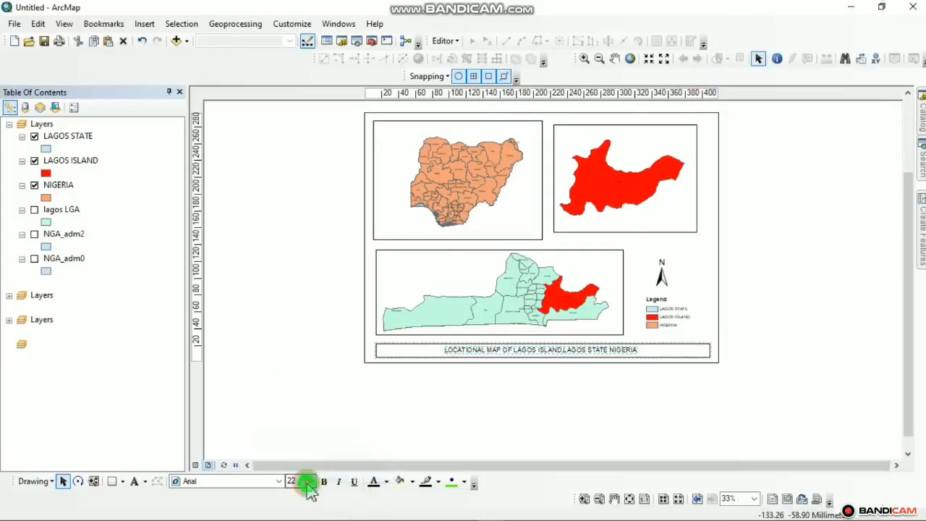
pyautogui.click(305, 365)
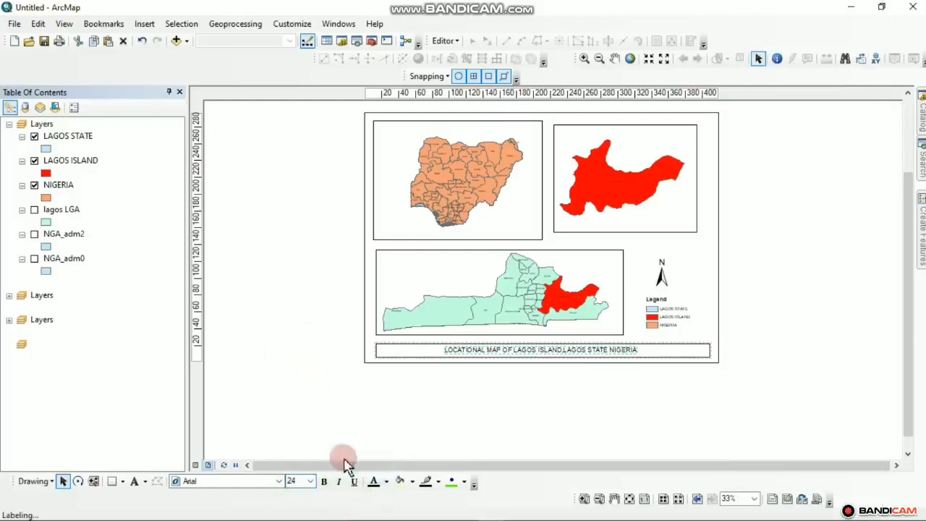
pyautogui.click(324, 483)
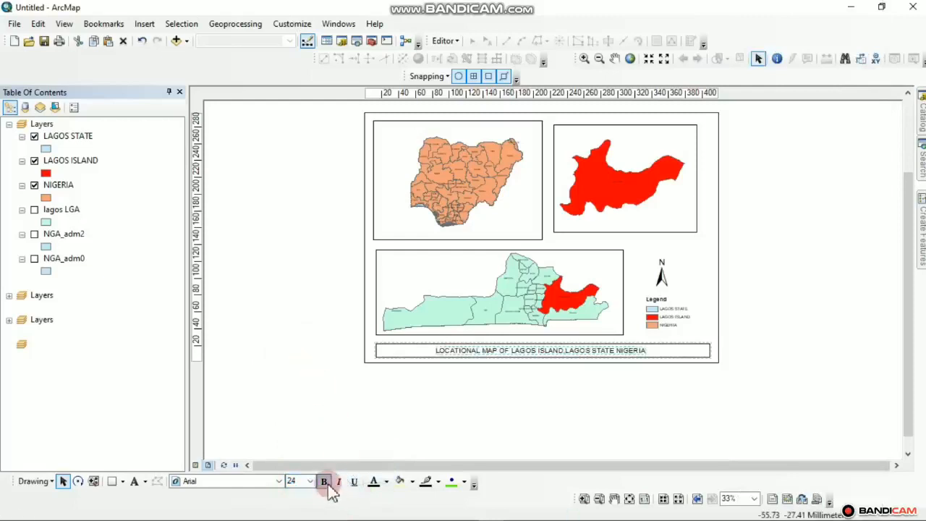
pyautogui.scroll(3, 531, 384)
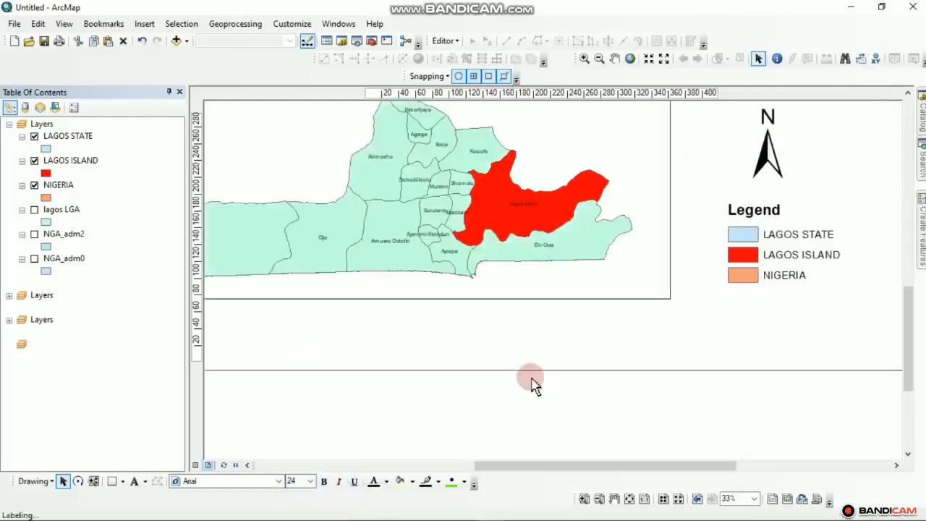
pyautogui.scroll(-2, 611, 409)
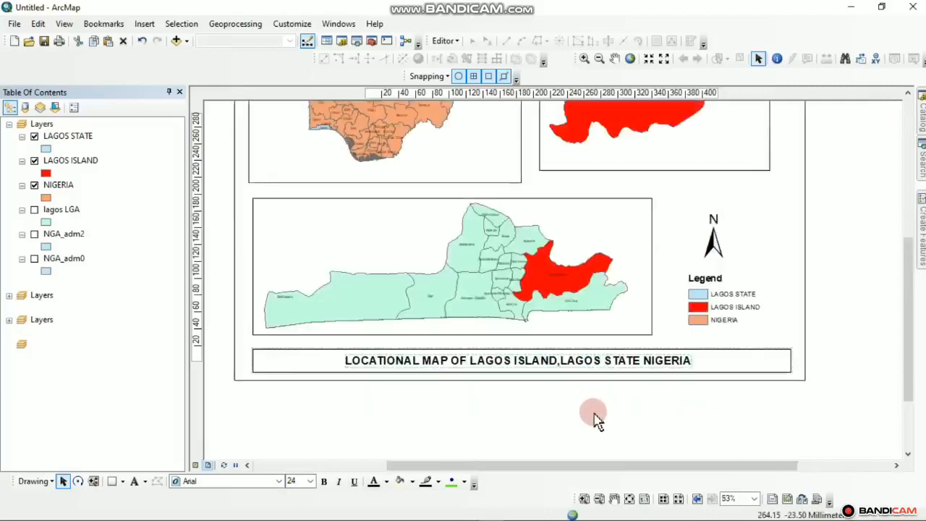
# - Add a measured grid with the grid and labels appearance to the Nigeria data frame, and apply it
pyautogui.moveTo(682, 293); pyautogui.dragTo(706, 322)
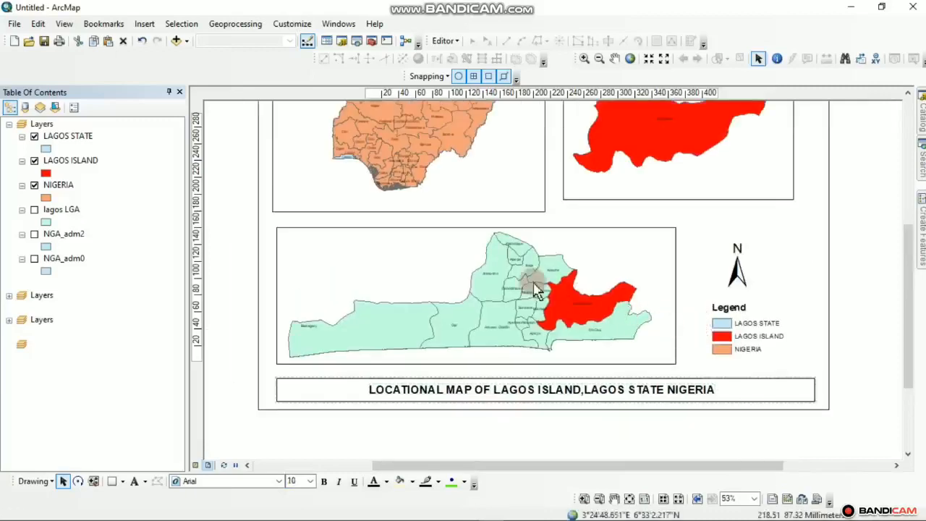
pyautogui.moveTo(533, 242); pyautogui.dragTo(622, 407)
pyautogui.moveTo(568, 250); pyautogui.dragTo(565, 109)
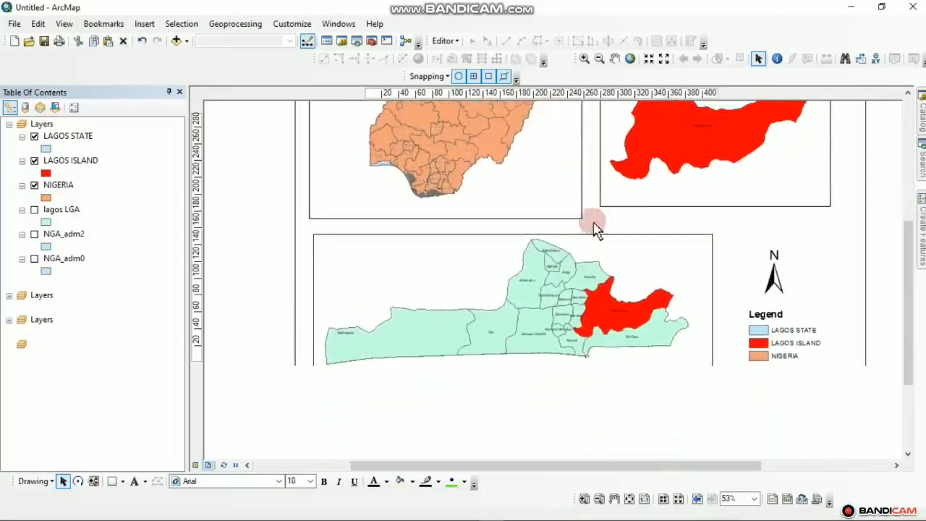
pyautogui.moveTo(627, 210); pyautogui.dragTo(615, 250)
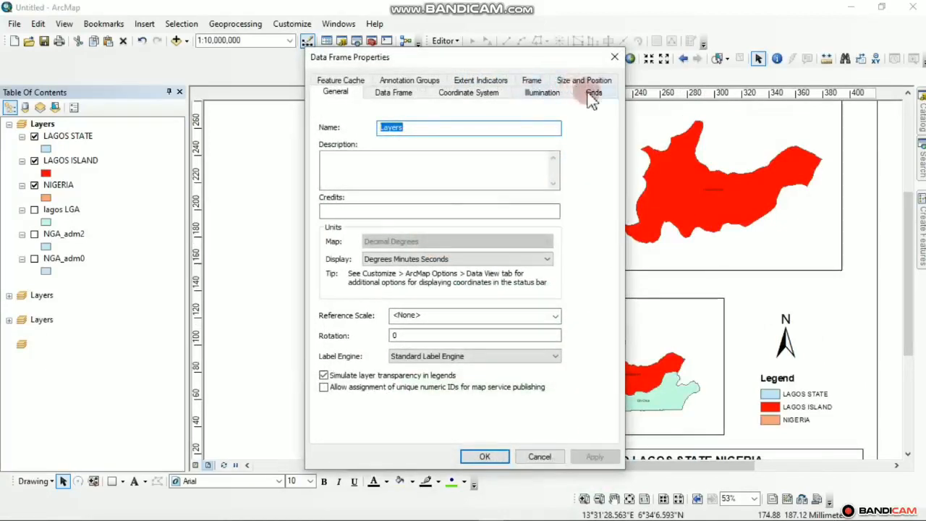
pyautogui.click(591, 94)
pyautogui.click(558, 138)
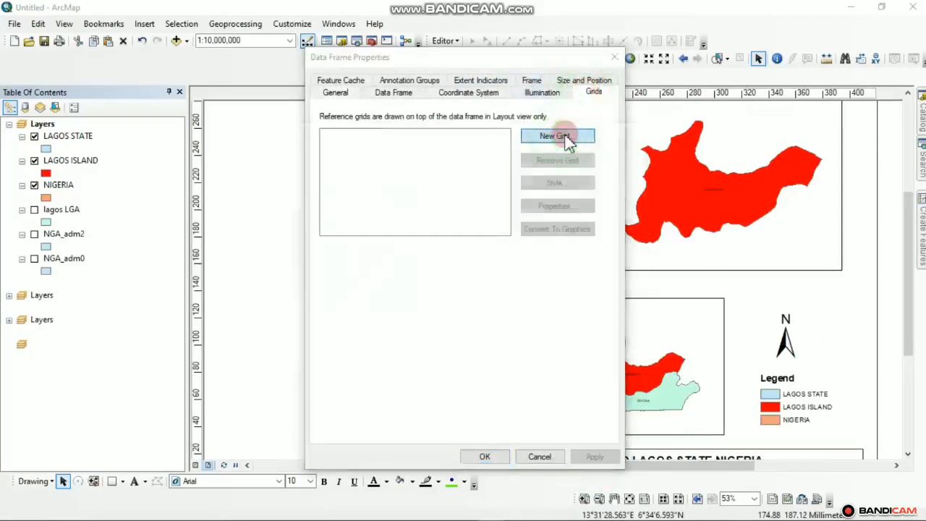
pyautogui.click(449, 222)
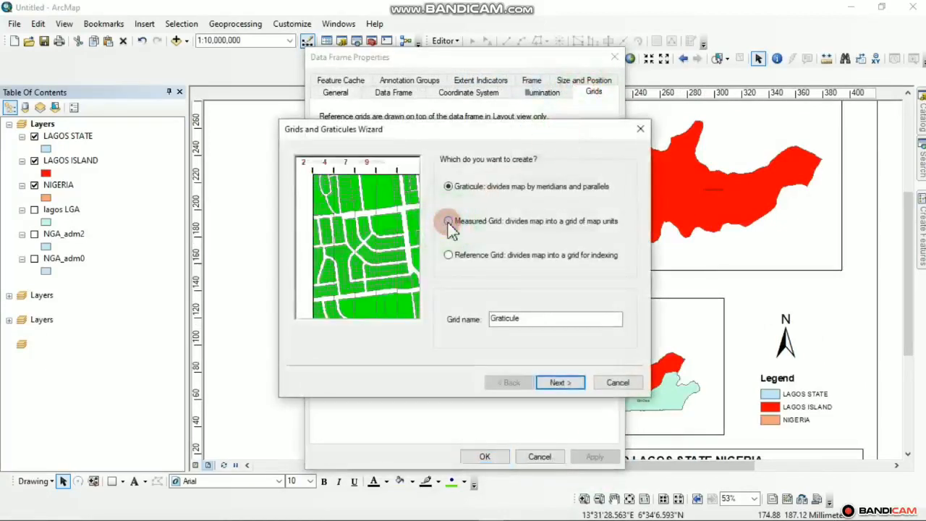
pyautogui.click(560, 383)
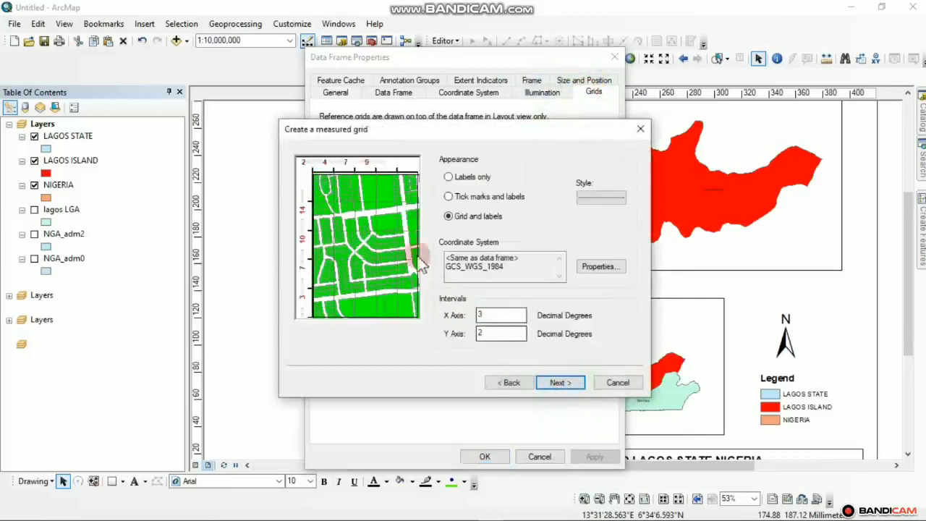
pyautogui.click(450, 197)
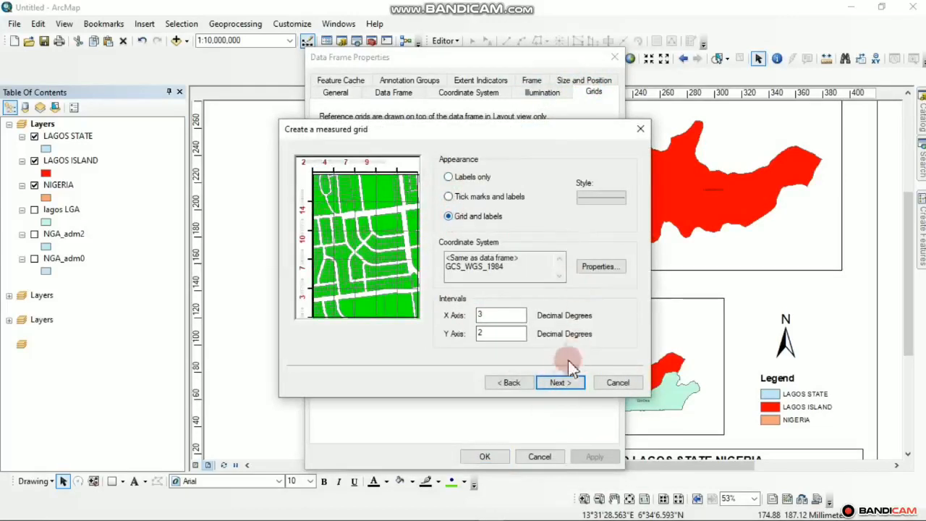
pyautogui.click(569, 384)
pyautogui.click(566, 385)
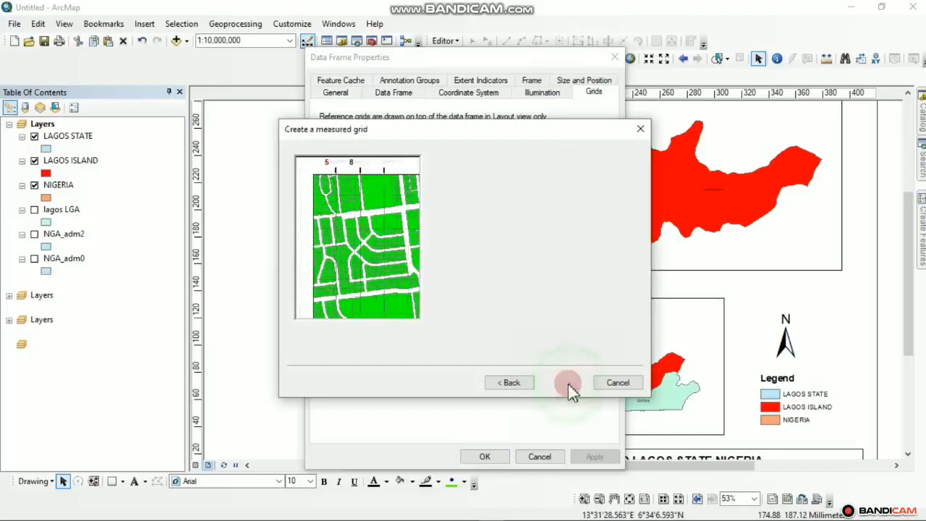
pyautogui.click(555, 384)
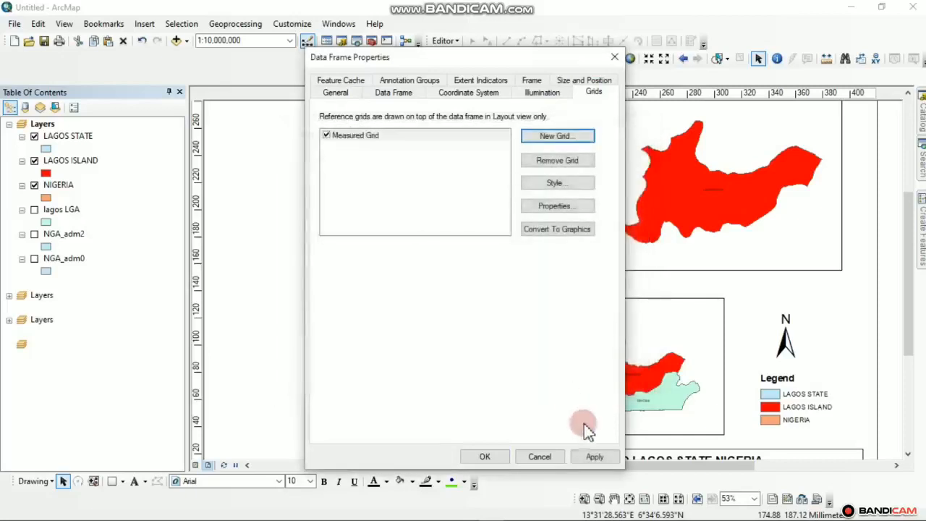
pyautogui.click(588, 456)
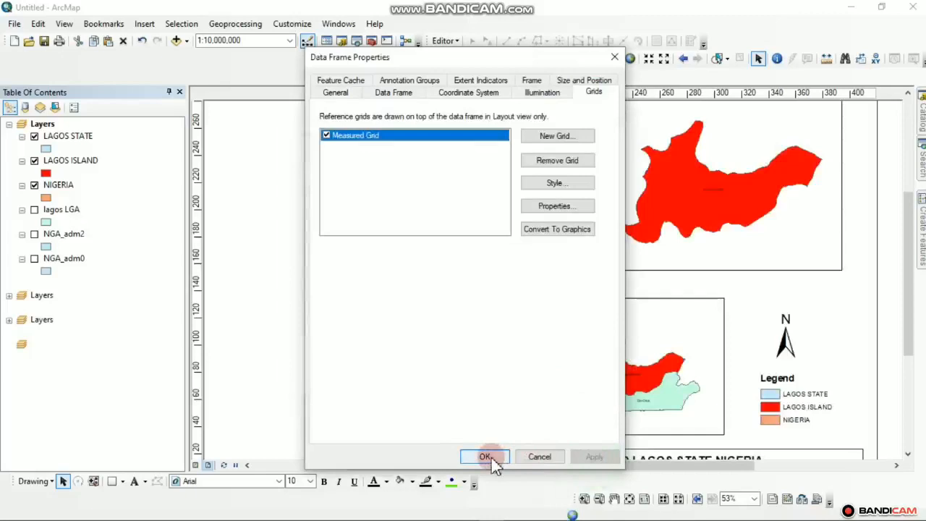
# - Confirm the Nigeria frame's grid, and add a measured grid with the grid and labels appearance to the Lagos State data frame
pyautogui.click(485, 456)
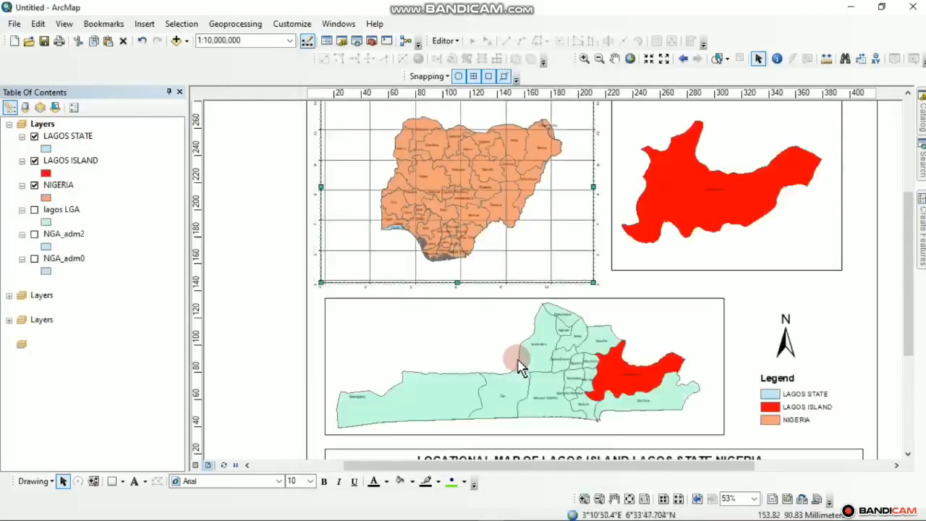
pyautogui.moveTo(515, 358); pyautogui.dragTo(507, 276)
pyautogui.scroll(1, 463, 271)
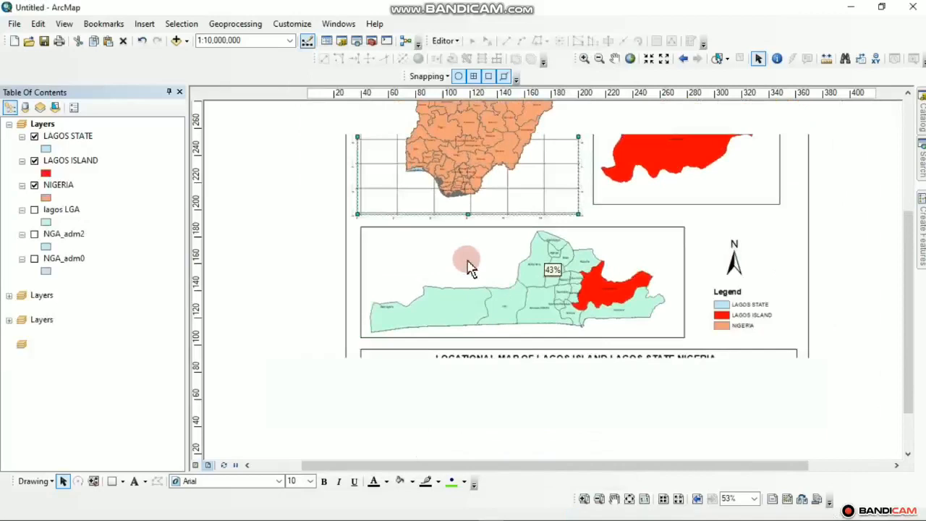
pyautogui.click(468, 266)
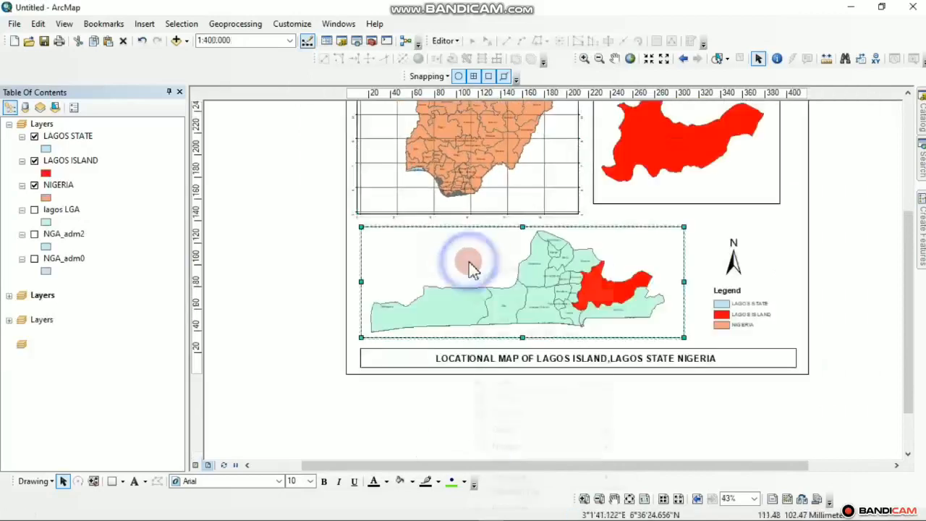
pyautogui.rightClick(469, 267)
pyautogui.click(527, 505)
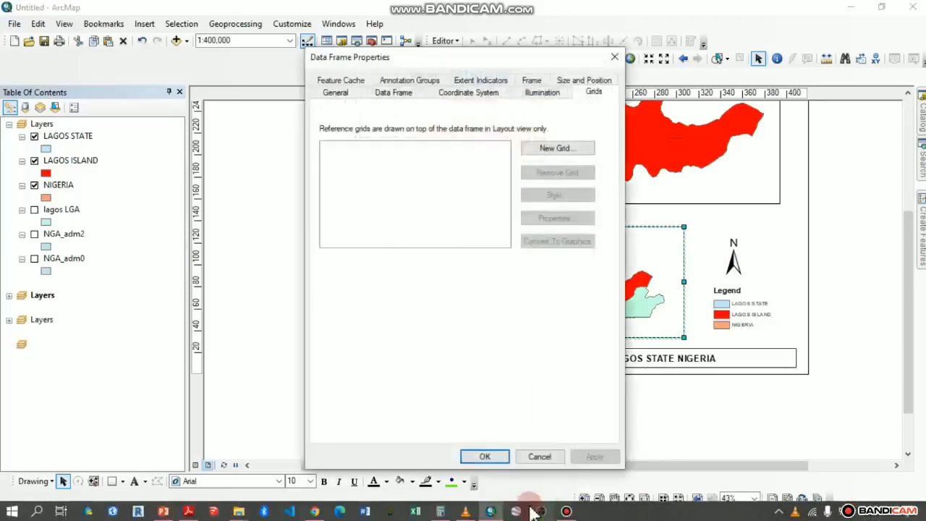
pyautogui.click(554, 149)
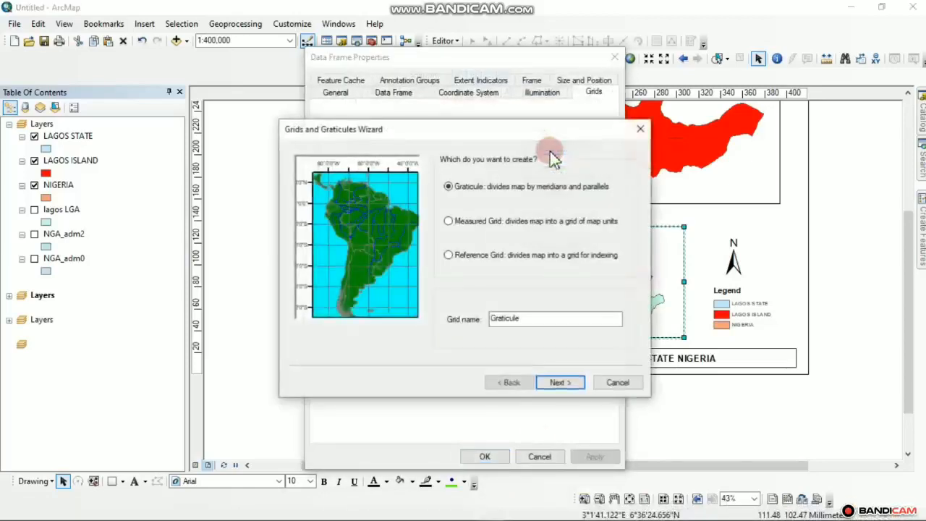
pyautogui.click(448, 221)
pyautogui.click(558, 383)
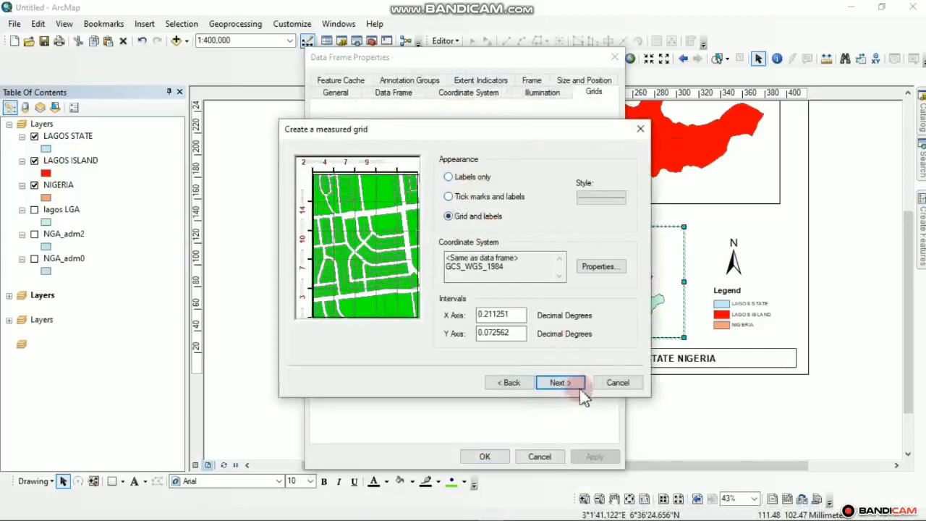
pyautogui.click(558, 382)
pyautogui.click(559, 382)
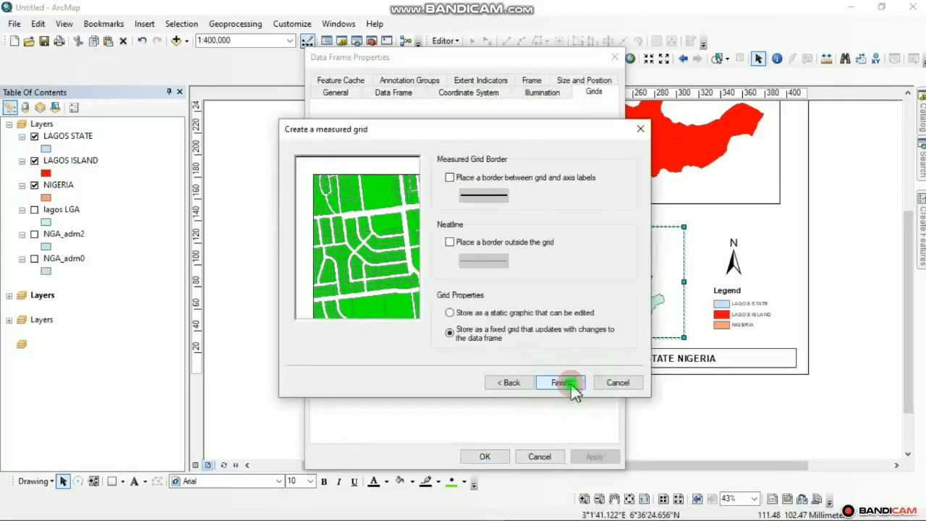
pyautogui.click(561, 383)
pyautogui.click(594, 456)
pyautogui.click(485, 456)
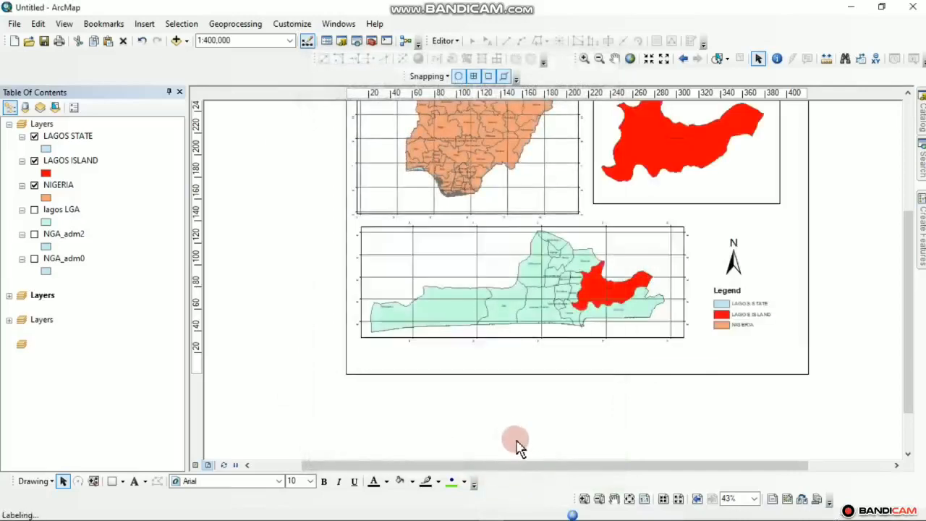
# - Enlarge the Lagos Island data frame downward and towards the page's right edge, with its map at 1:200,000 scale
pyautogui.moveTo(568, 404); pyautogui.dragTo(558, 429)
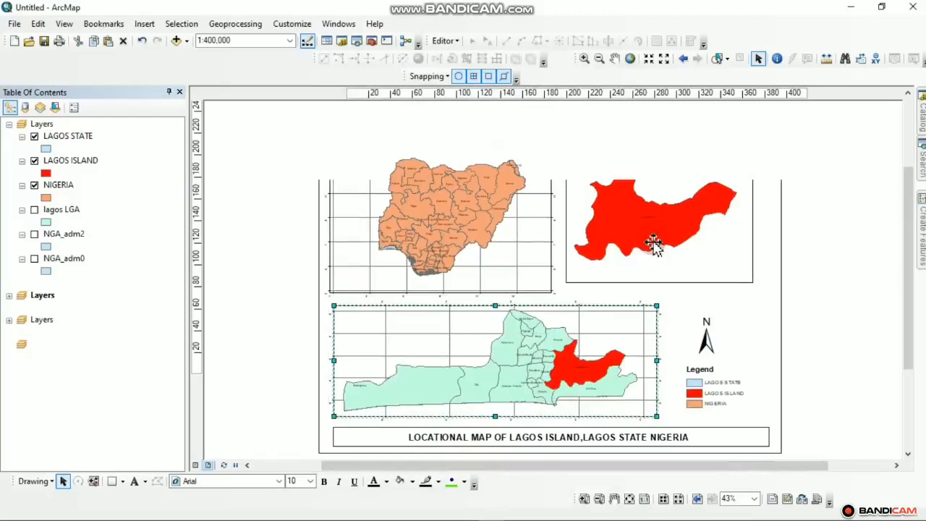
pyautogui.click(648, 260)
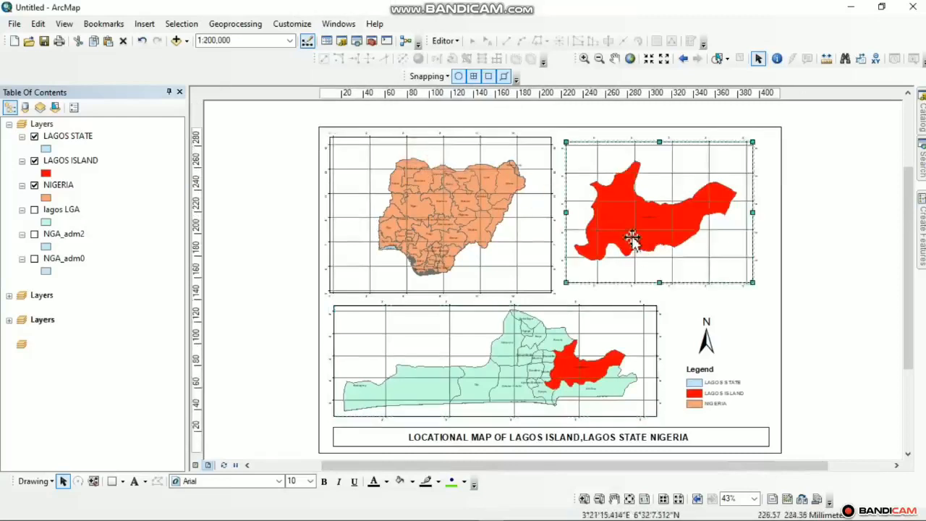
pyautogui.scroll(-2, 725, 299)
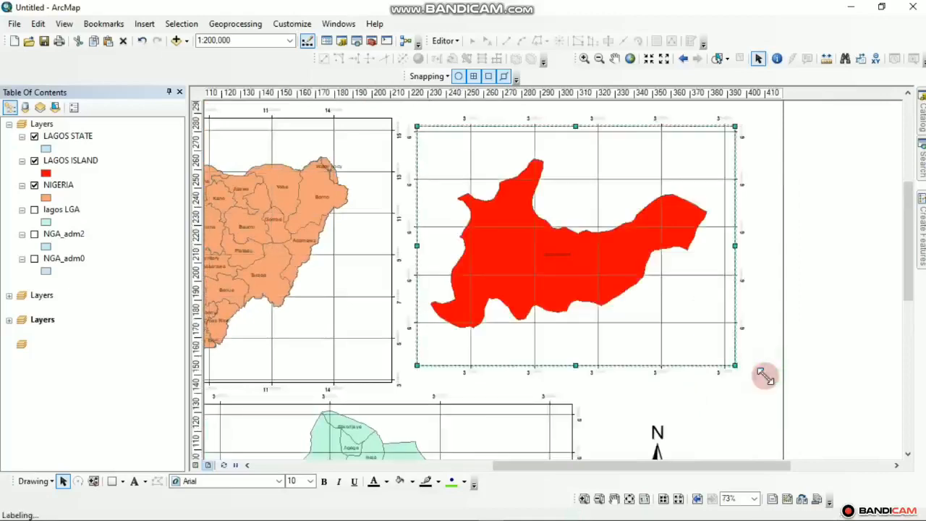
pyautogui.moveTo(765, 375); pyautogui.dragTo(765, 376)
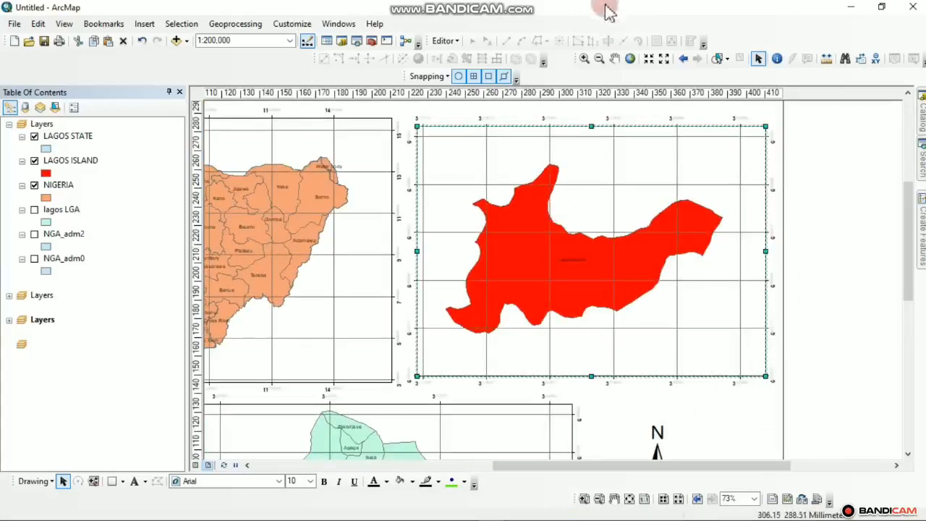
pyautogui.click(649, 60)
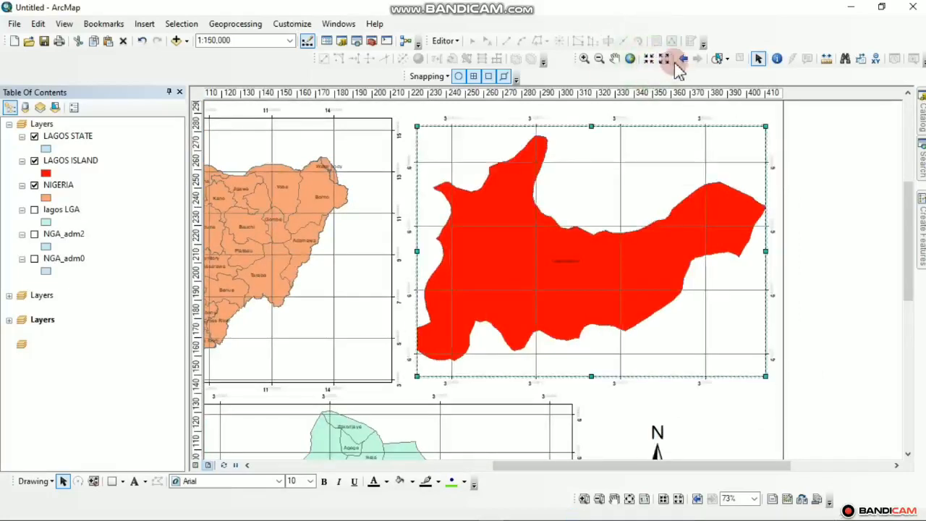
pyautogui.click(667, 61)
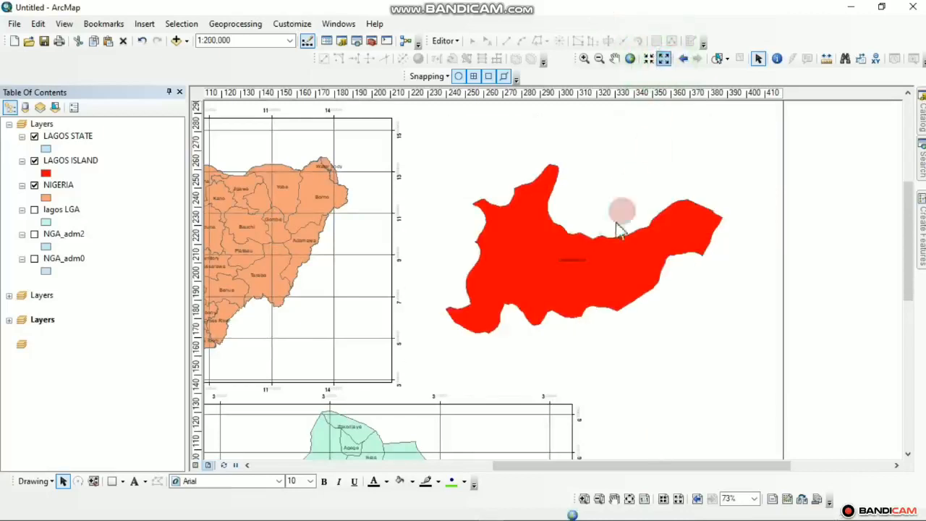
# - Insert a scale bar in the Scale Line 2 Metric style for the Lagos Island data frame
pyautogui.click(147, 31)
pyautogui.click(178, 148)
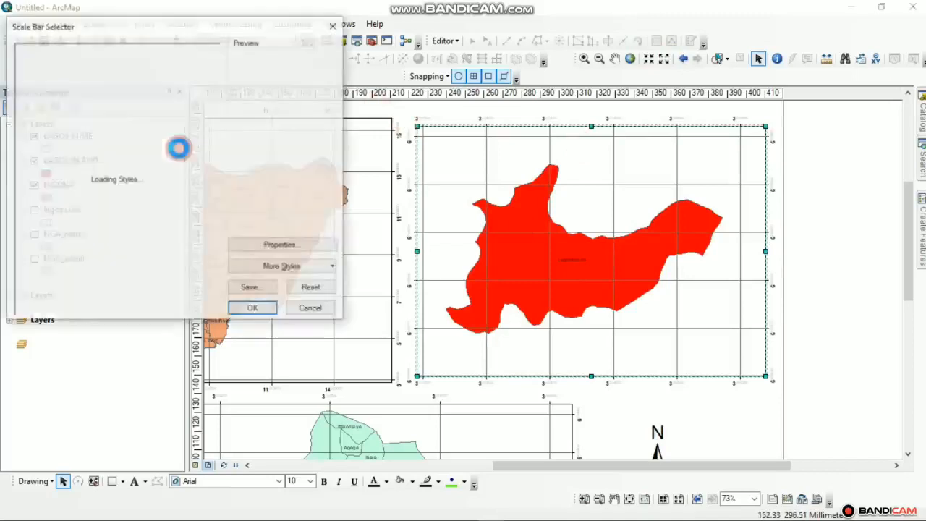
pyautogui.scroll(-3, 200, 228)
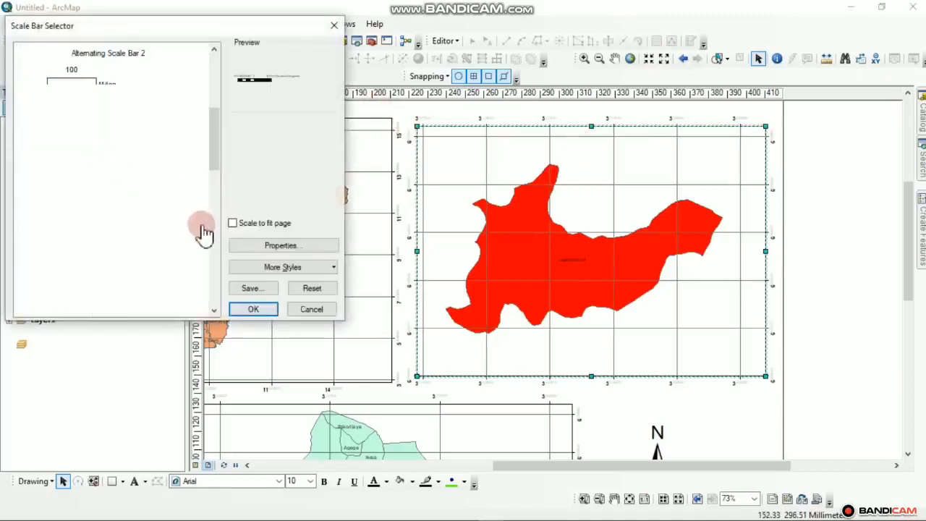
pyautogui.scroll(-5, 205, 235)
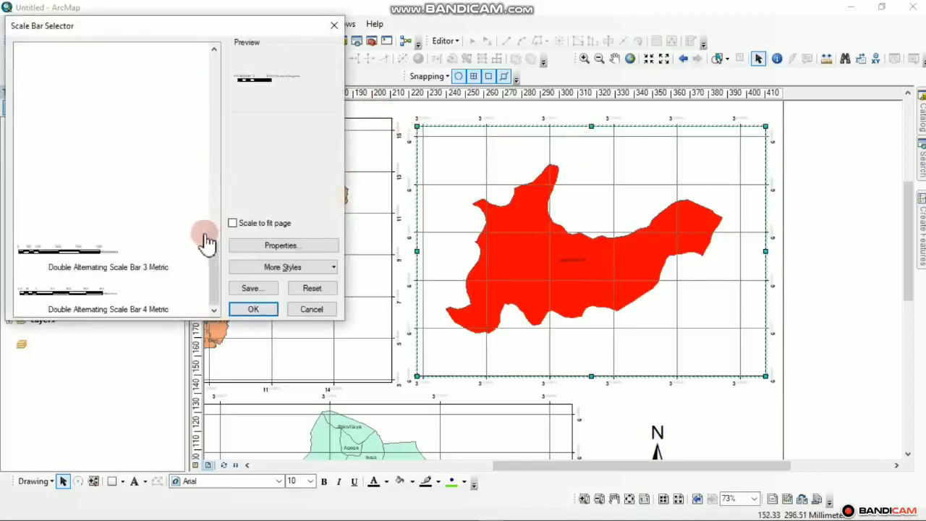
pyautogui.click(214, 52)
pyautogui.click(214, 52)
pyautogui.click(214, 52)
pyautogui.click(214, 52)
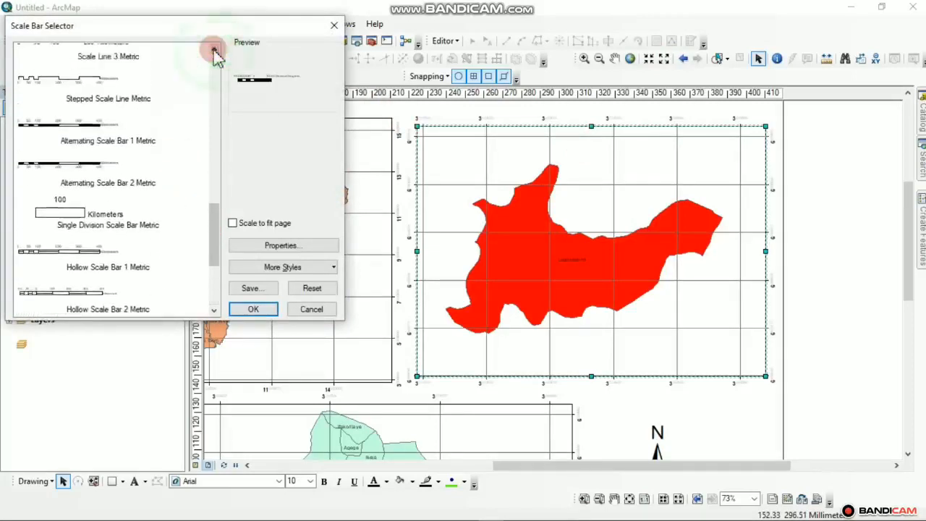
pyautogui.click(215, 52)
pyautogui.click(214, 52)
pyautogui.click(214, 52)
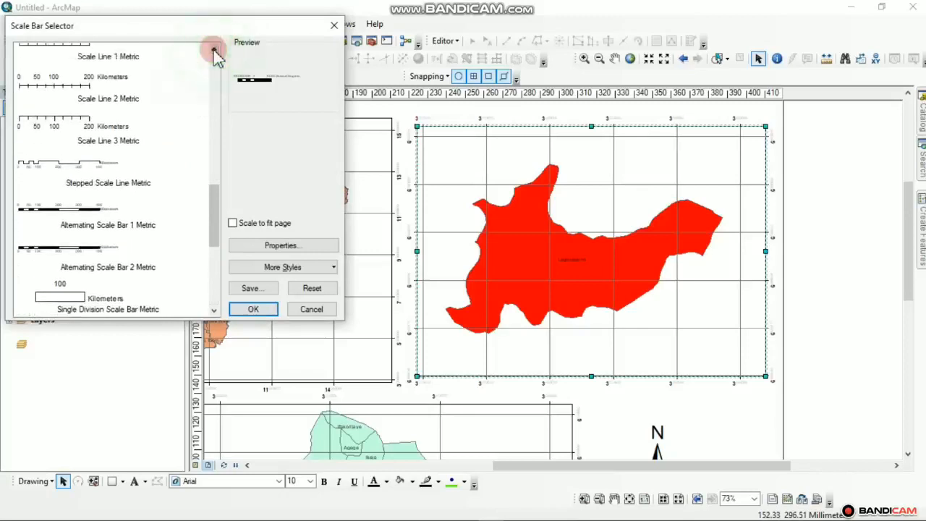
pyautogui.click(81, 94)
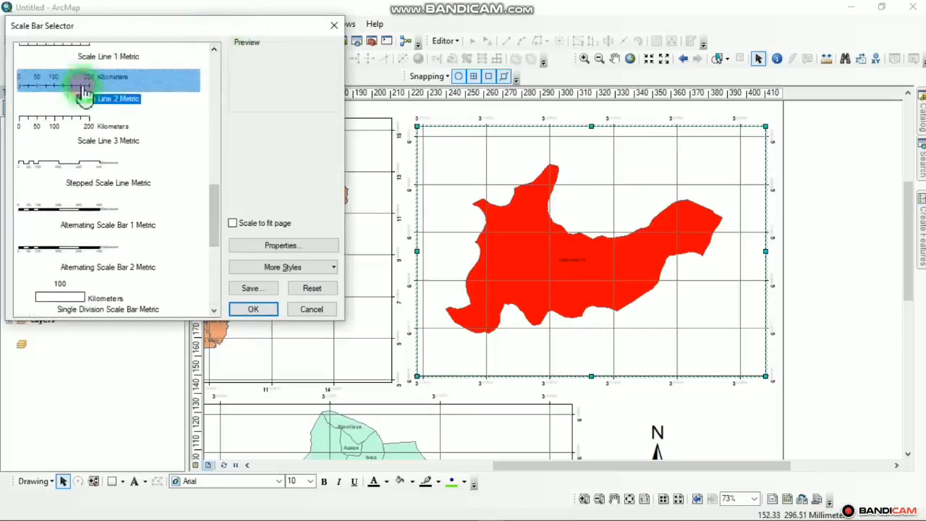
pyautogui.click(252, 311)
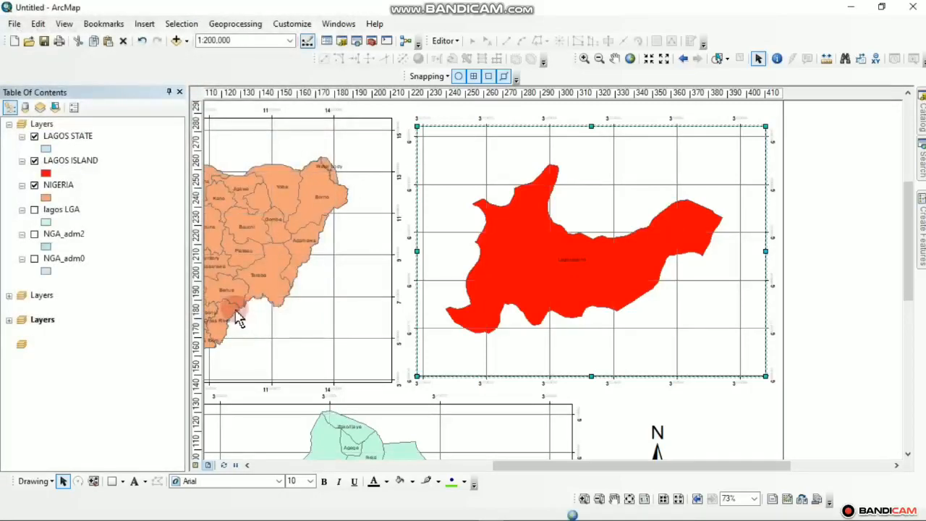
# - Move the kilometre scale line into the lower right corner of the Lagos Island frame and shrink its height to make it smaller
pyautogui.moveTo(496, 282); pyautogui.dragTo(630, 366)
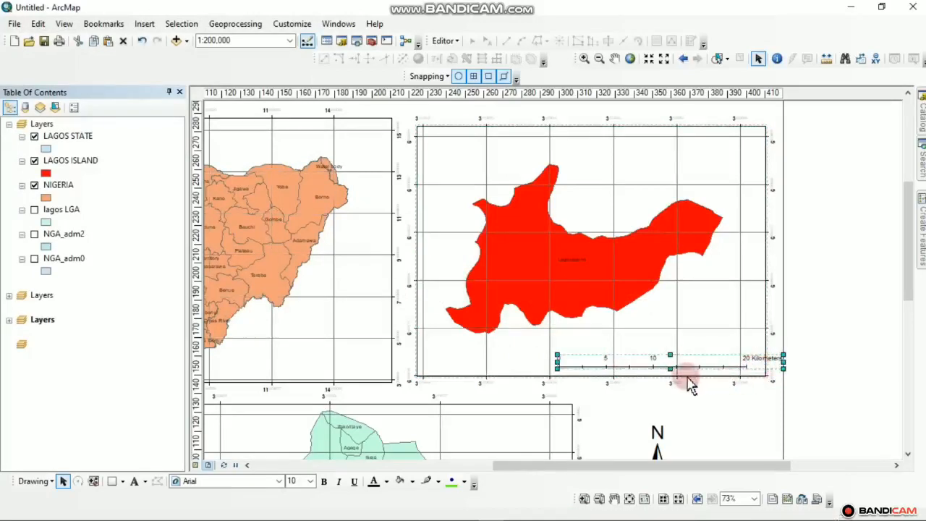
pyautogui.scroll(3, 672, 387)
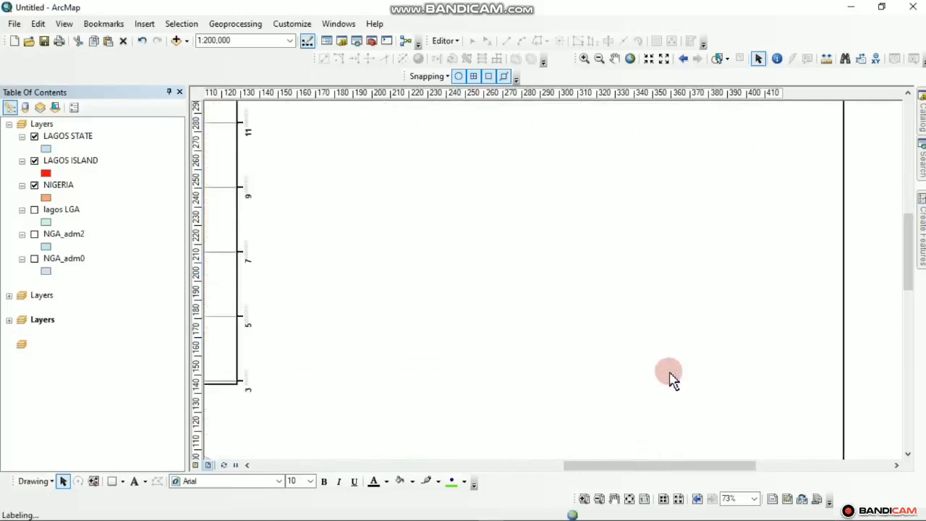
pyautogui.click(641, 361)
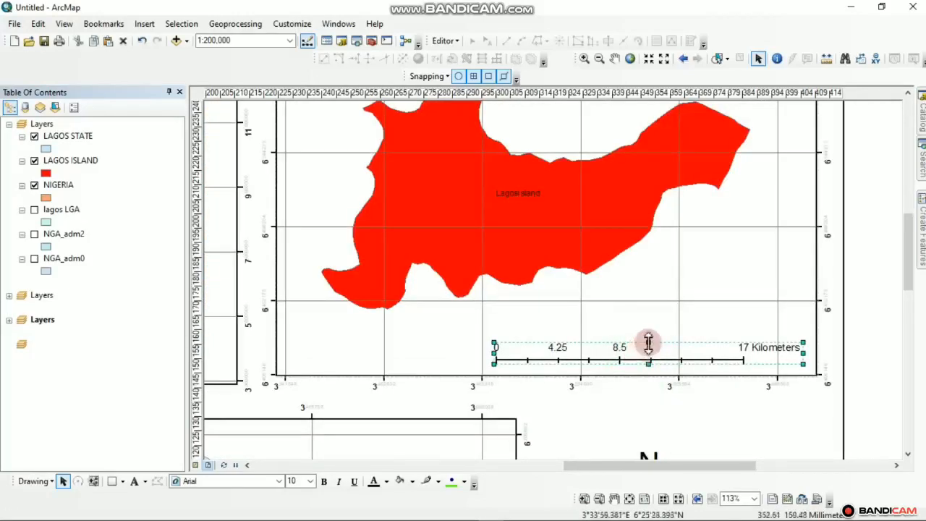
pyautogui.moveTo(648, 343); pyautogui.dragTo(650, 349)
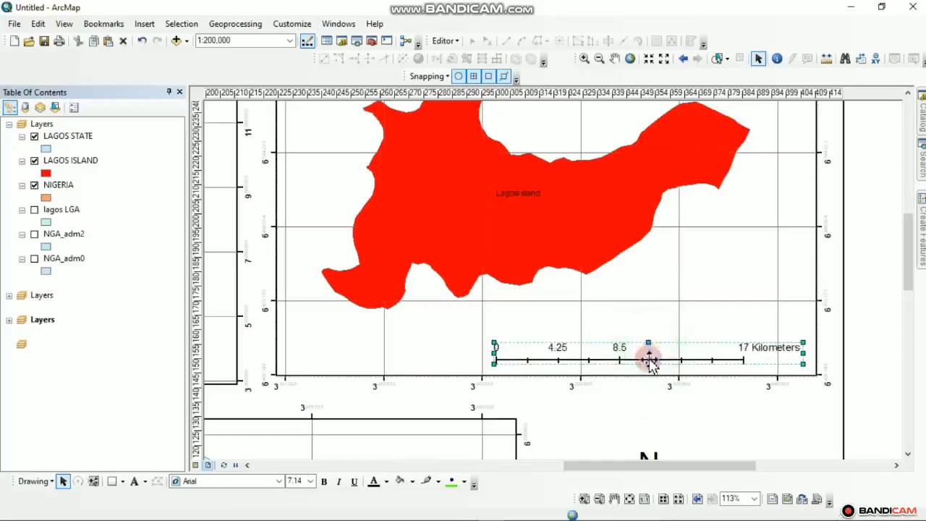
pyautogui.moveTo(649, 349); pyautogui.dragTo(649, 361)
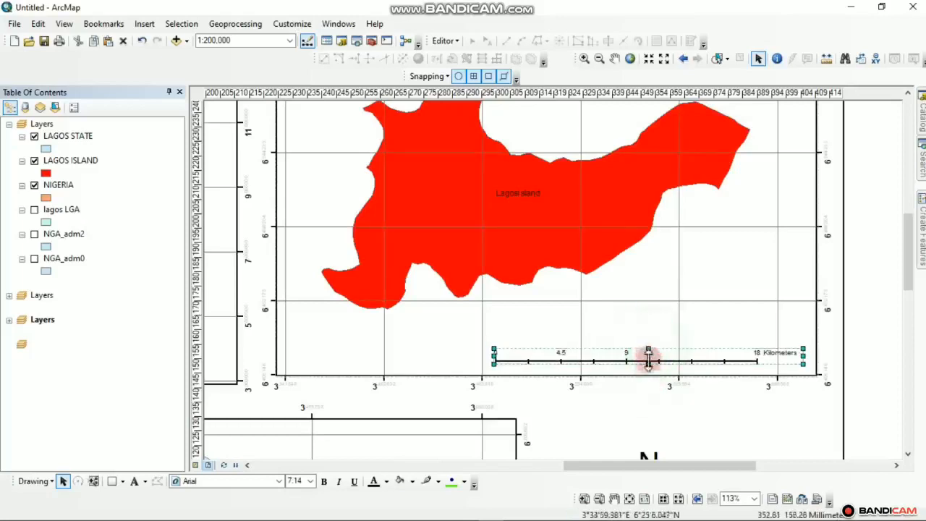
pyautogui.click(652, 412)
# - Enlarge the Nigeria map to 1:8,000,000 scale and reposition it within its data frame
pyautogui.scroll(1, 691, 381)
pyautogui.scroll(3, 687, 384)
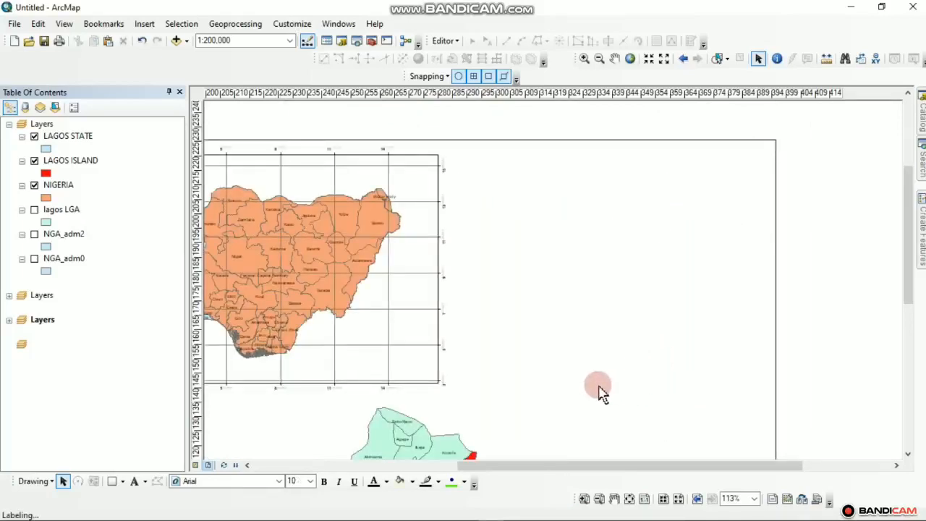
pyautogui.moveTo(579, 265); pyautogui.dragTo(584, 356)
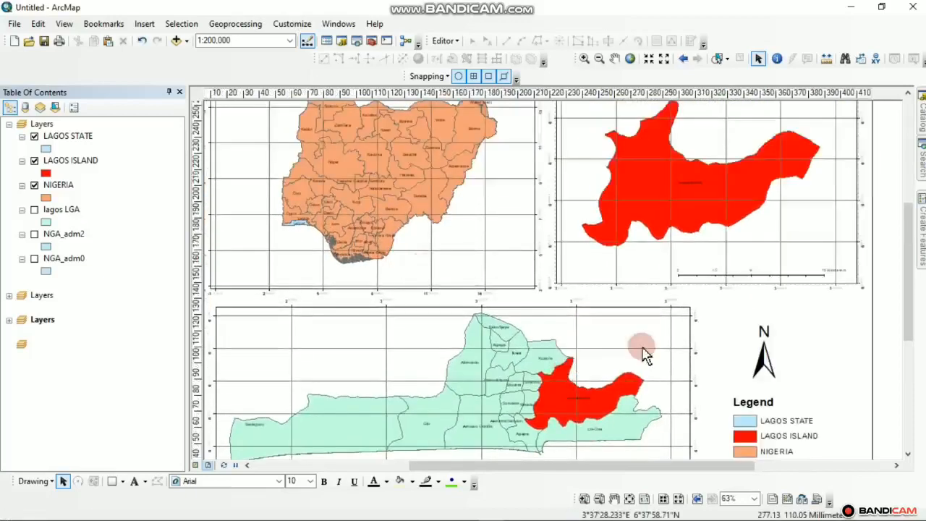
pyautogui.scroll(1, 568, 326)
pyautogui.click(563, 325)
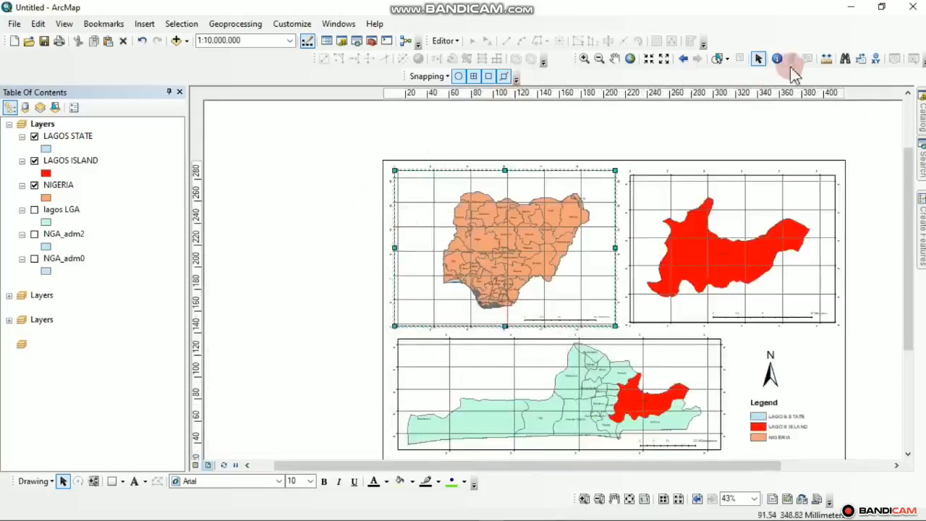
pyautogui.click(614, 58)
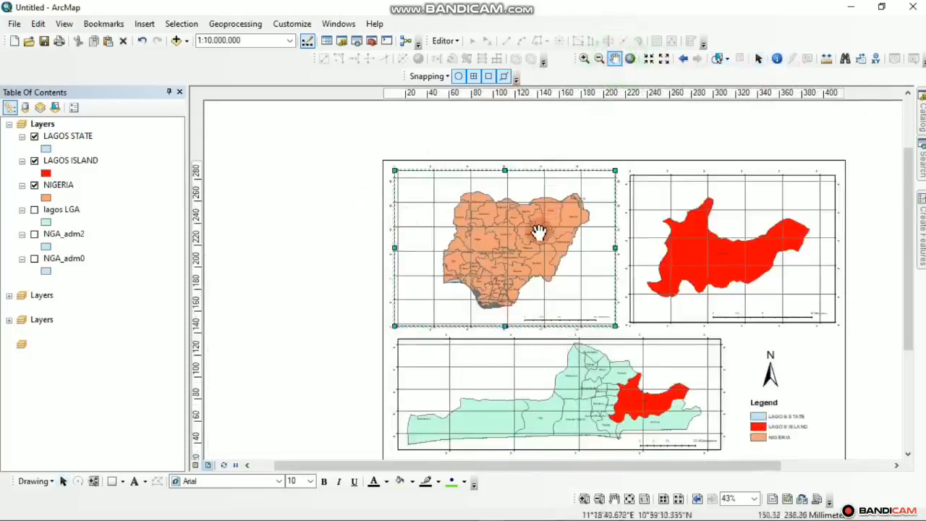
pyautogui.moveTo(535, 241); pyautogui.dragTo(522, 243)
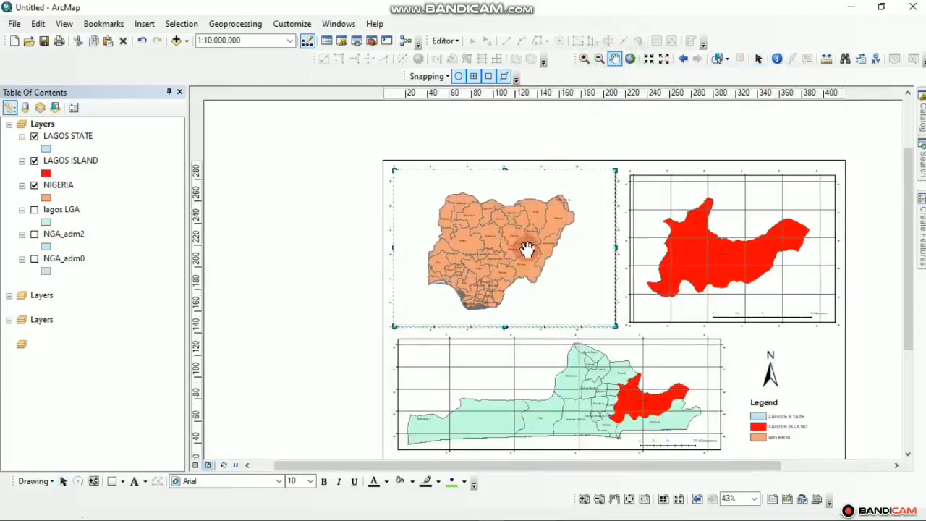
pyautogui.click(650, 59)
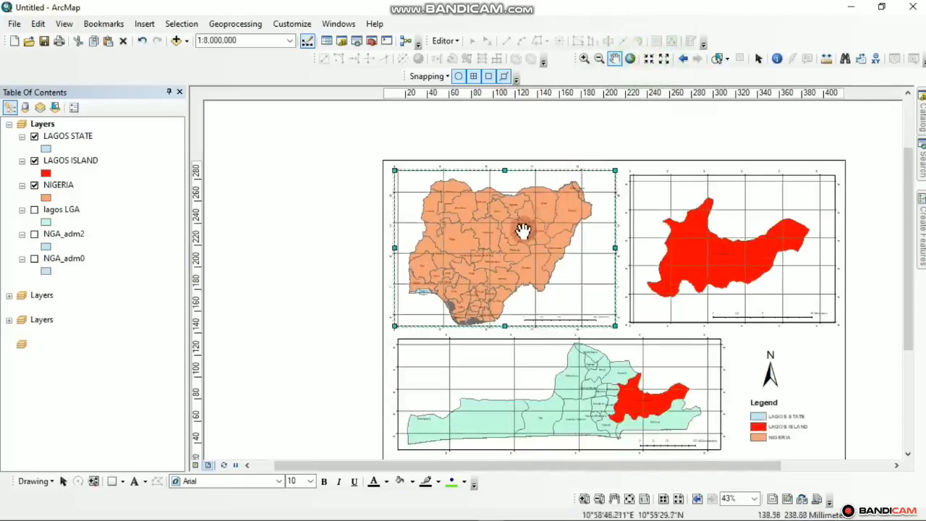
pyautogui.moveTo(523, 244); pyautogui.dragTo(529, 241)
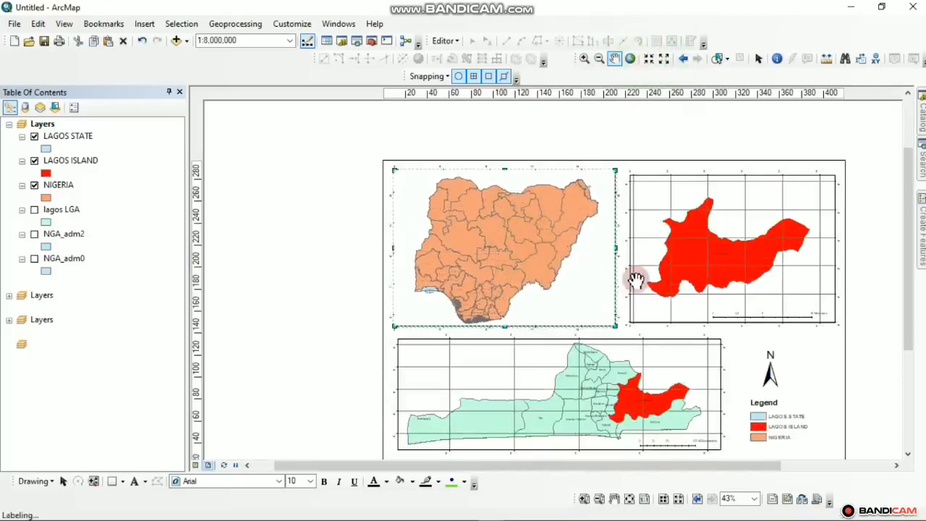
pyautogui.moveTo(654, 307); pyautogui.dragTo(587, 153)
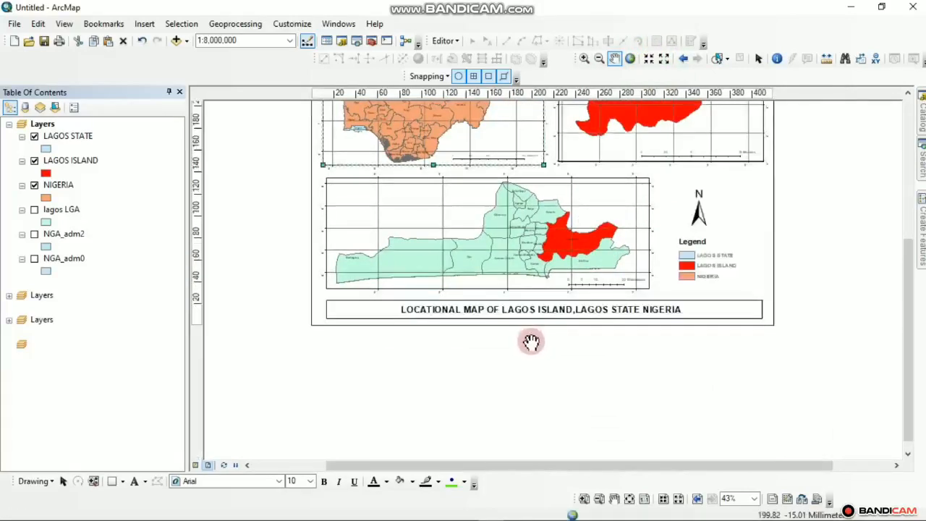
pyautogui.moveTo(538, 330); pyautogui.dragTo(566, 440)
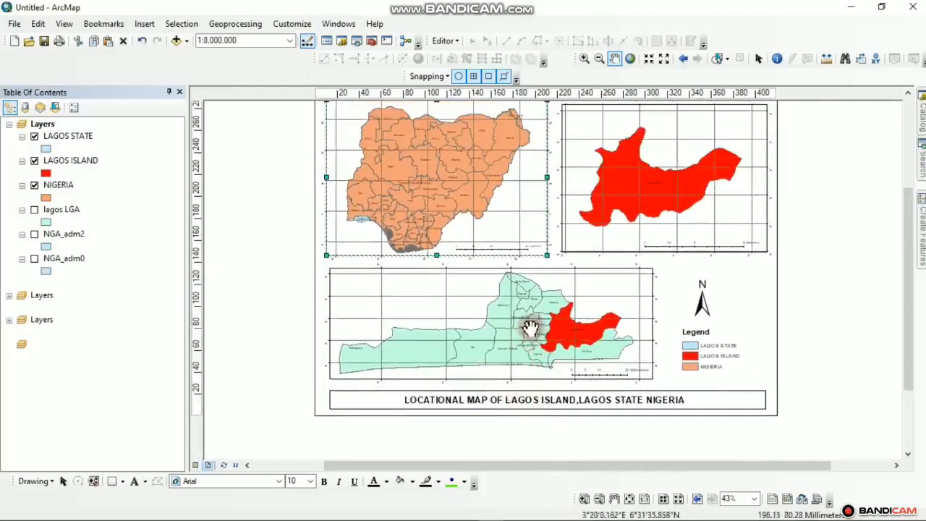
pyautogui.moveTo(523, 295); pyautogui.dragTo(505, 351)
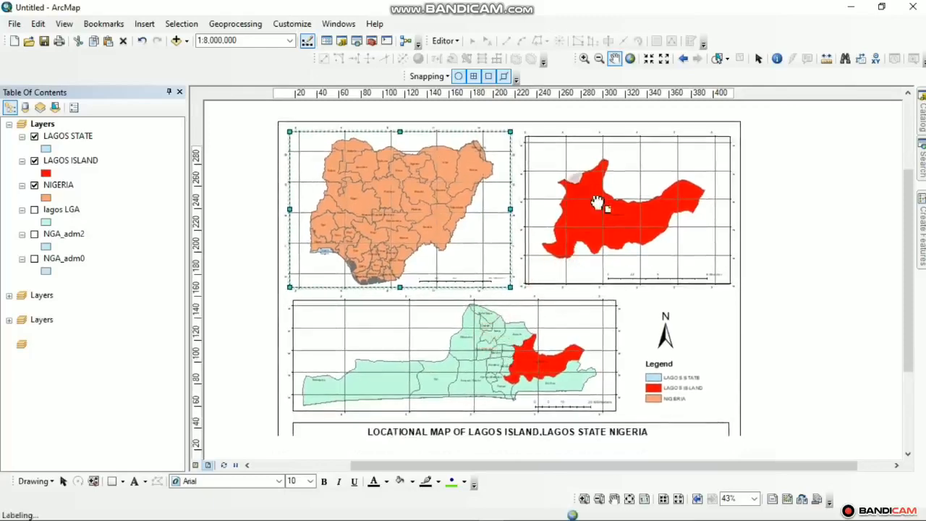
pyautogui.scroll(2, 591, 279)
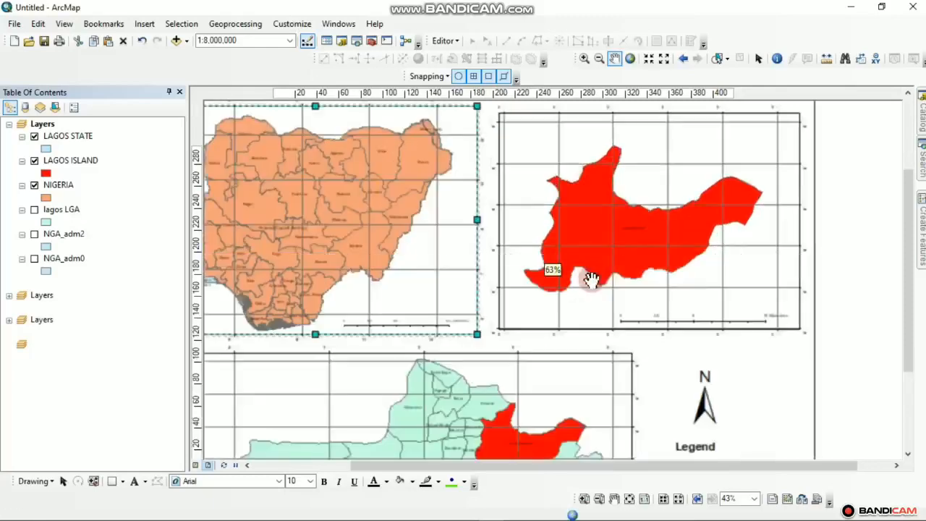
pyautogui.scroll(2, 591, 280)
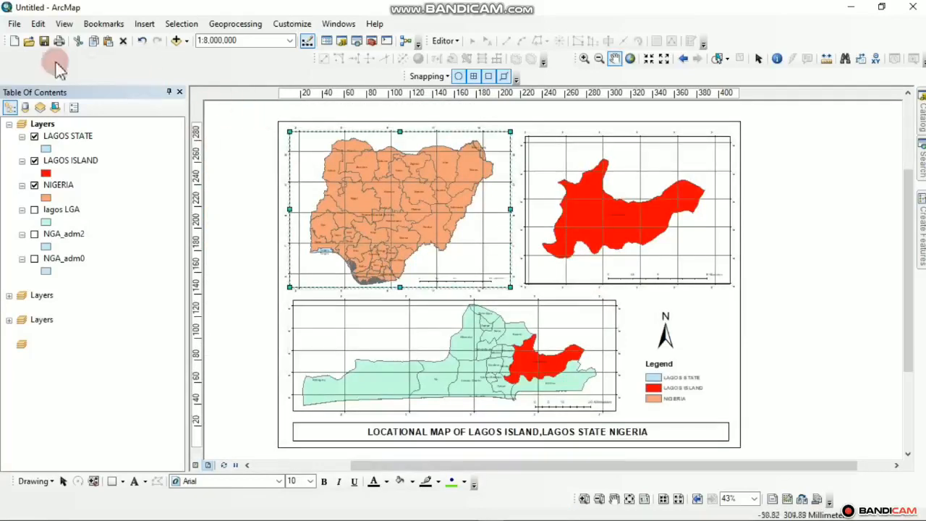
# - Start a map export and set its destination to the Lagos shp folder inside NIGERIA SHP in Downloads
pyautogui.click(14, 24)
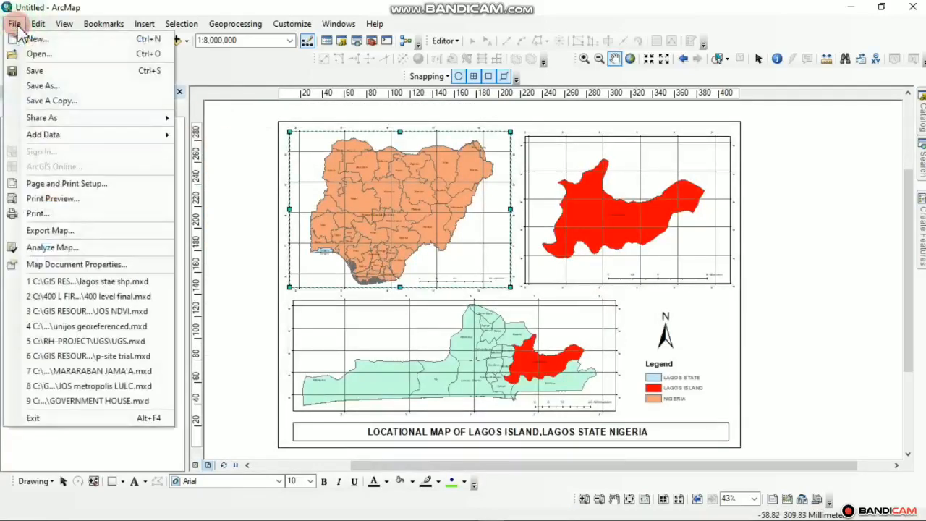
pyautogui.click(62, 231)
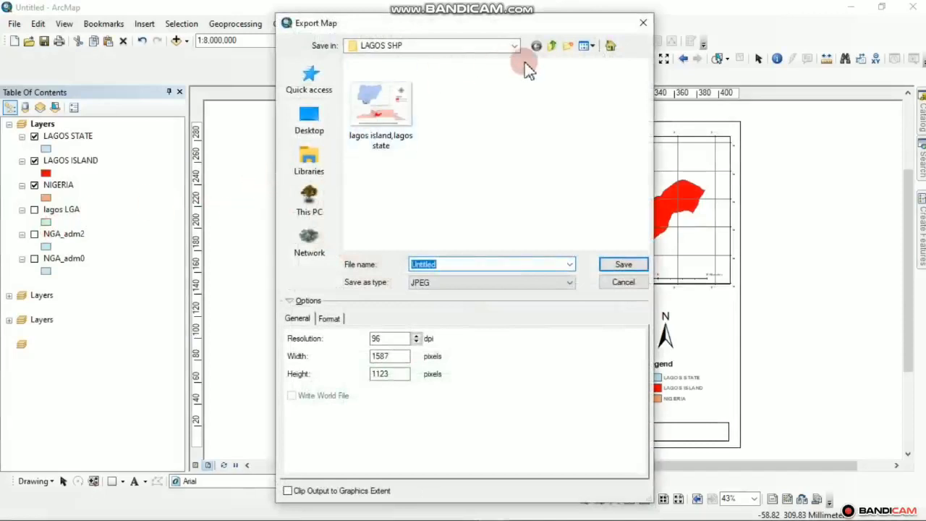
pyautogui.click(514, 46)
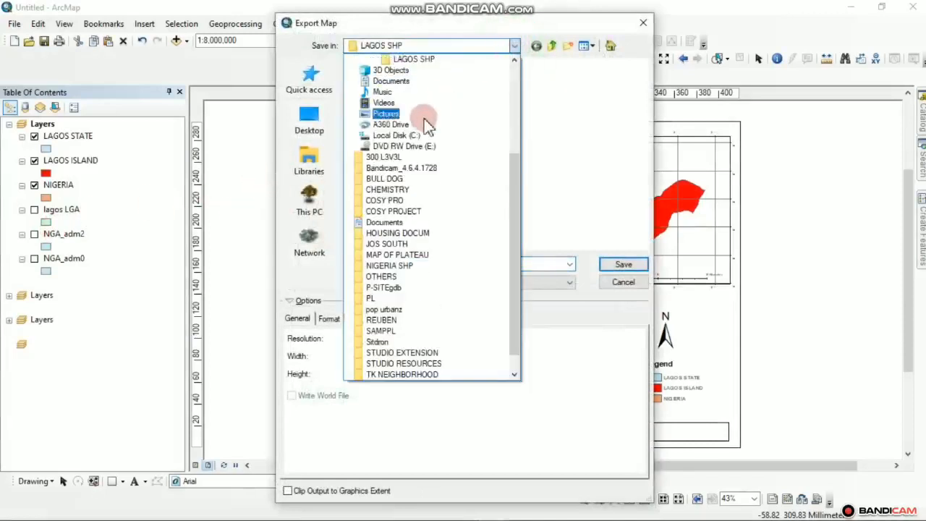
pyautogui.scroll(5, 423, 147)
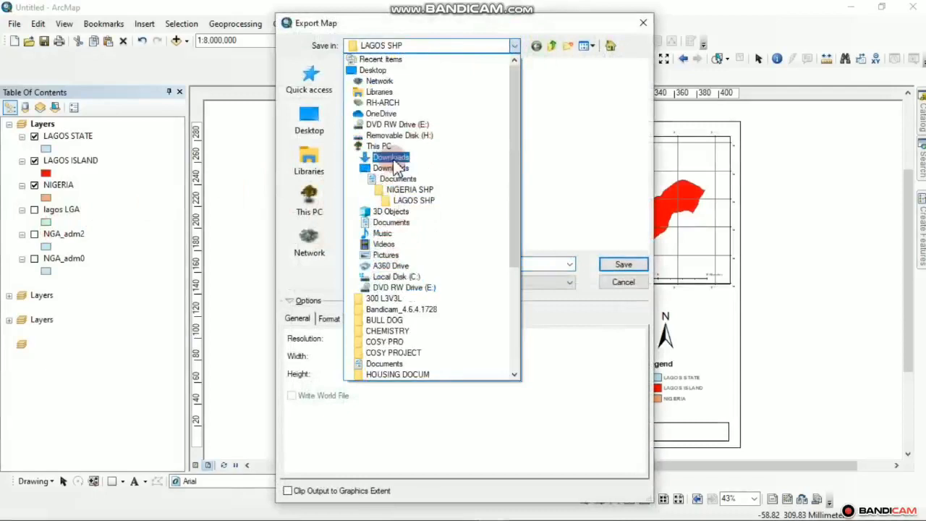
pyautogui.click(394, 160)
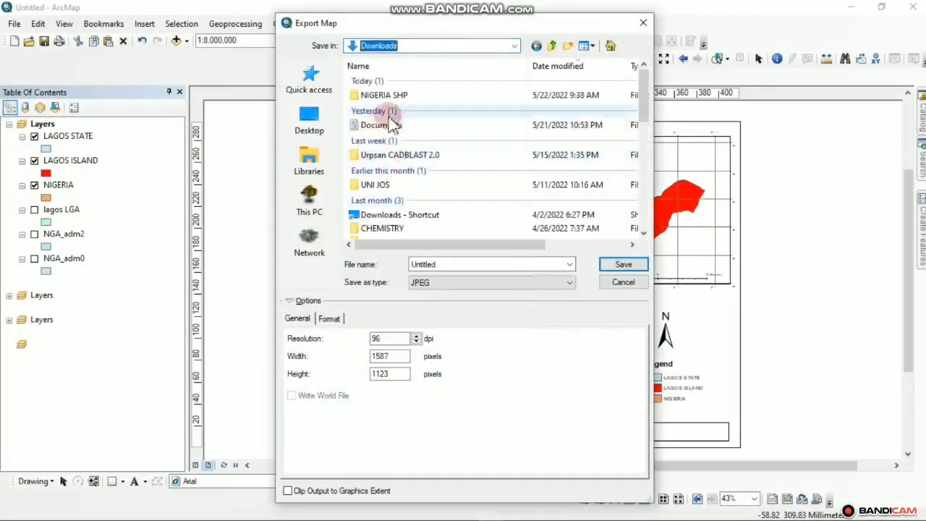
pyautogui.doubleClick(400, 99)
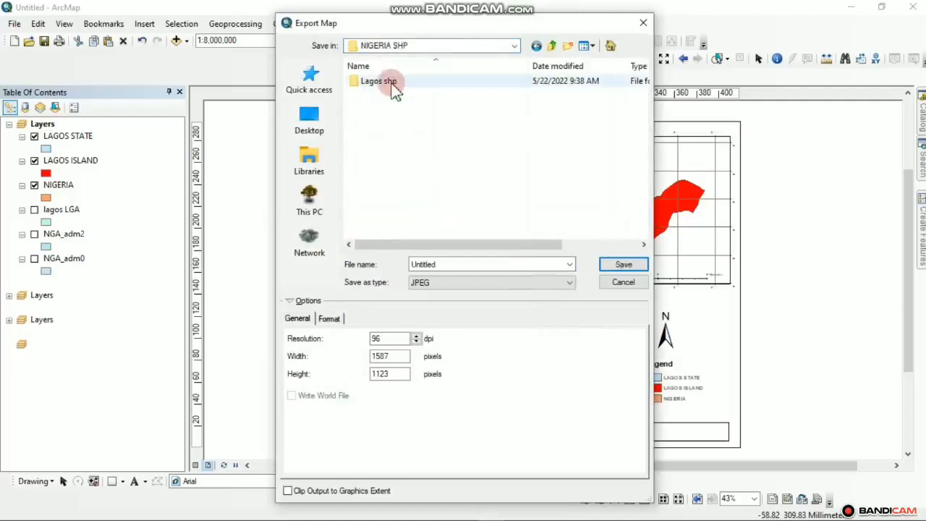
pyautogui.doubleClick(393, 87)
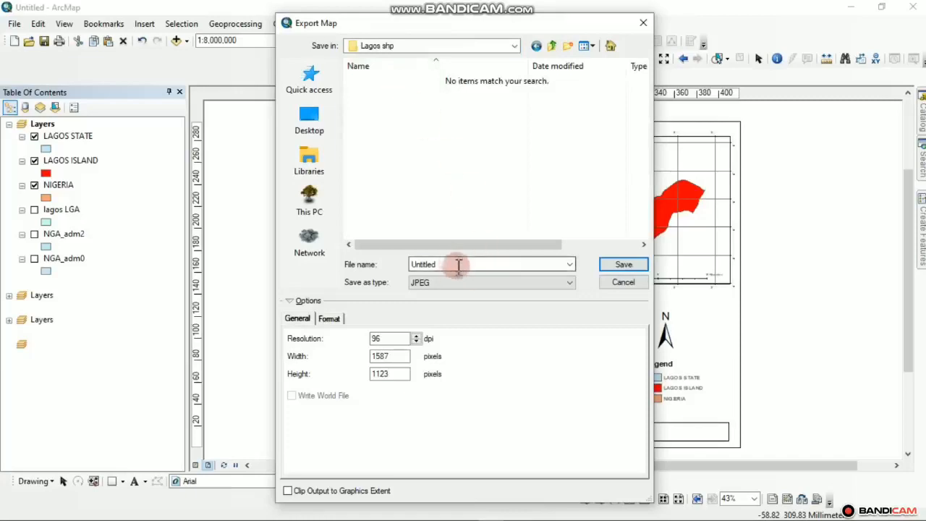
# - Name the export file LAGOS ISLAND, choose PDF as its format and export the map
pyautogui.moveTo(459, 264); pyautogui.dragTo(386, 270)
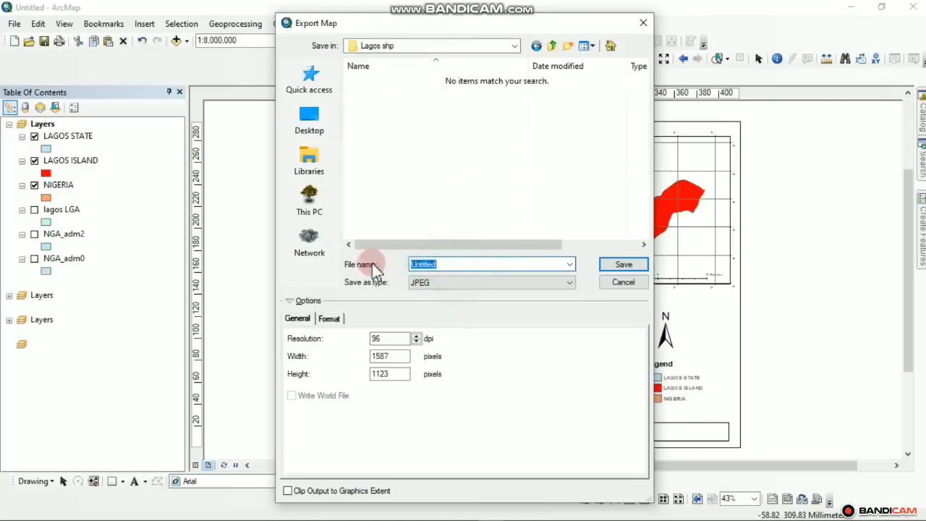
pyautogui.write('LA')
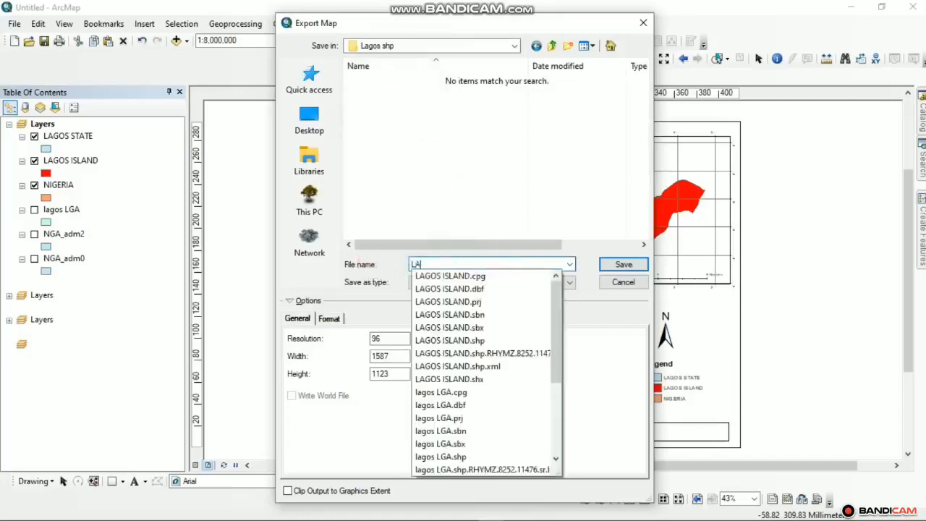
pyautogui.write('GOS ISLAND')
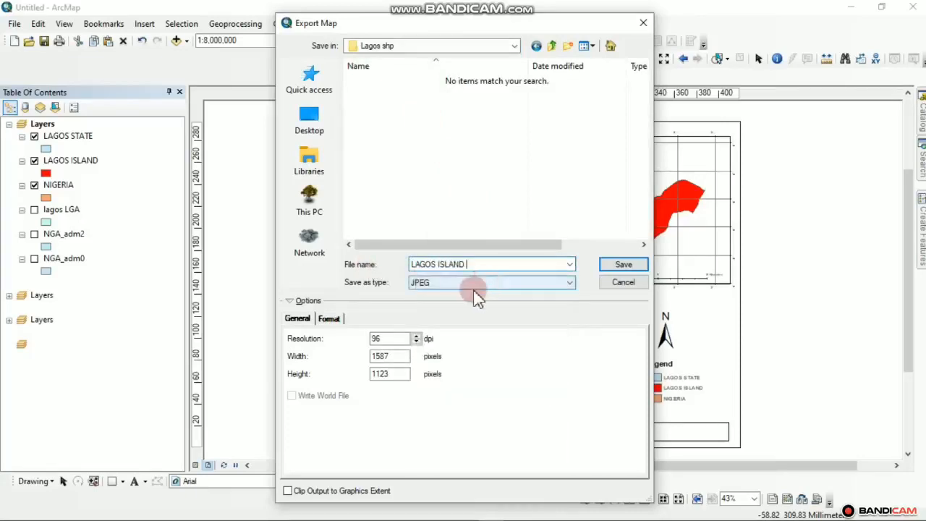
pyautogui.click(475, 288)
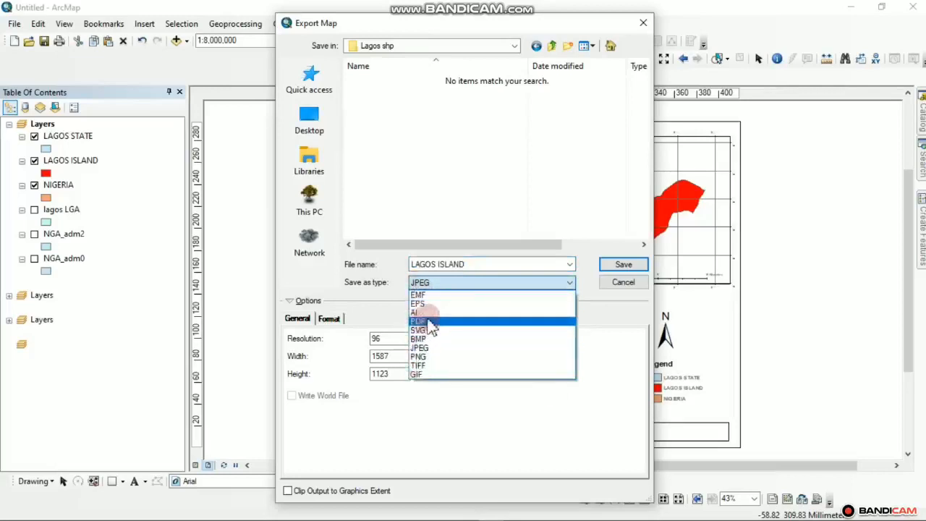
pyautogui.click(431, 323)
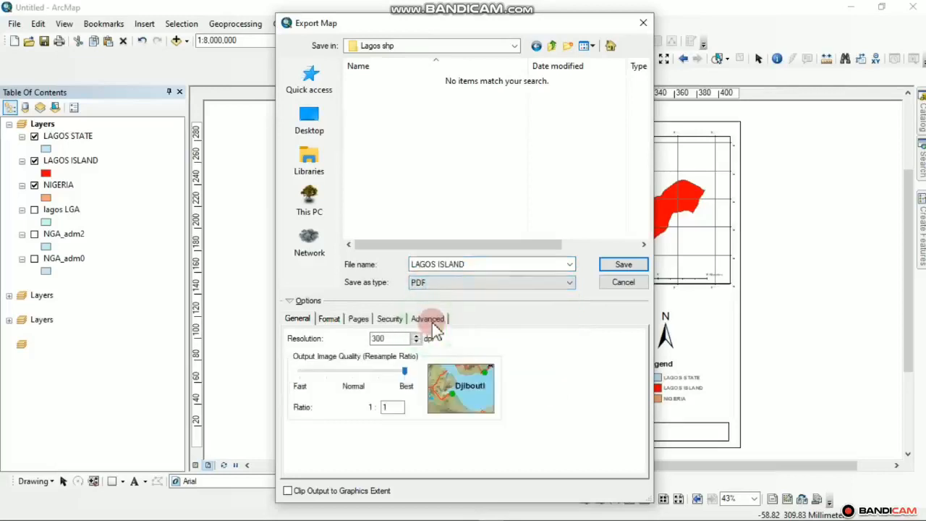
pyautogui.click(626, 267)
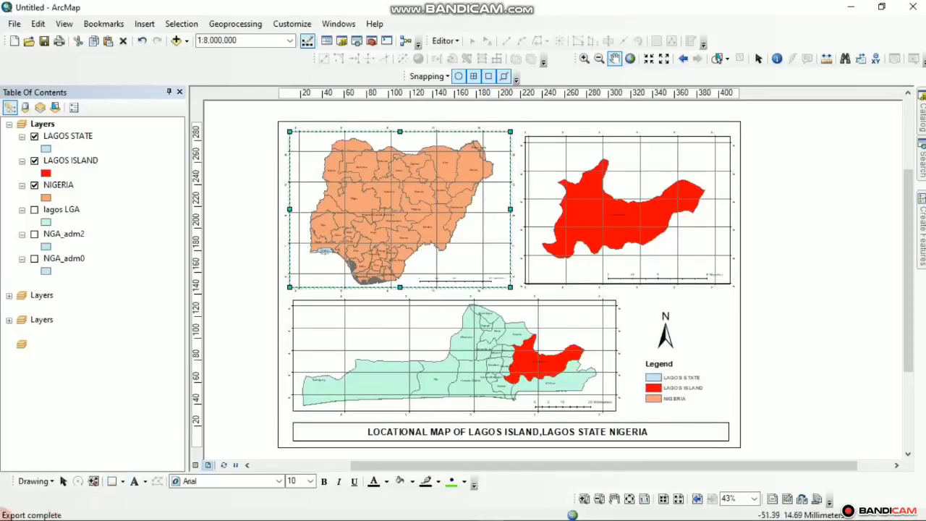
# - Minimize the map document and the folder windows to get to the desktop
pyautogui.click(846, 11)
pyautogui.click(845, 11)
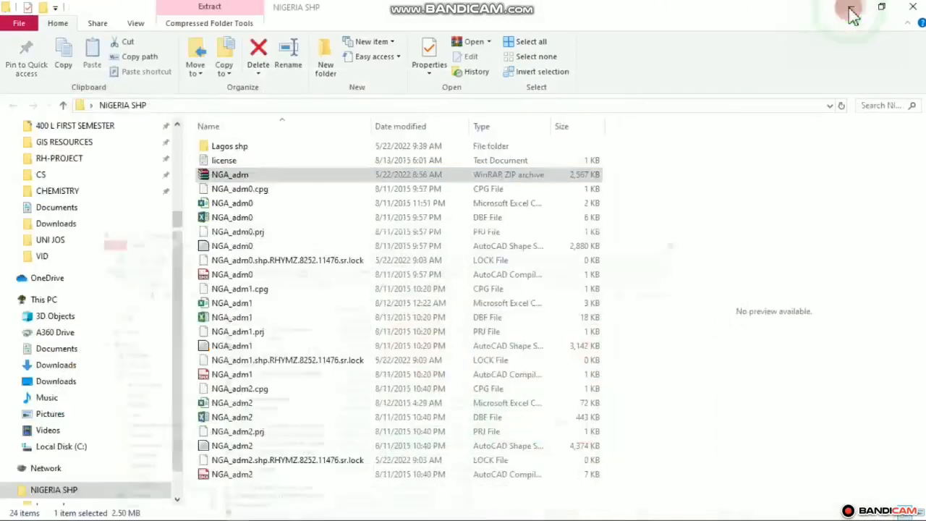
pyautogui.click(845, 10)
pyautogui.click(557, 306)
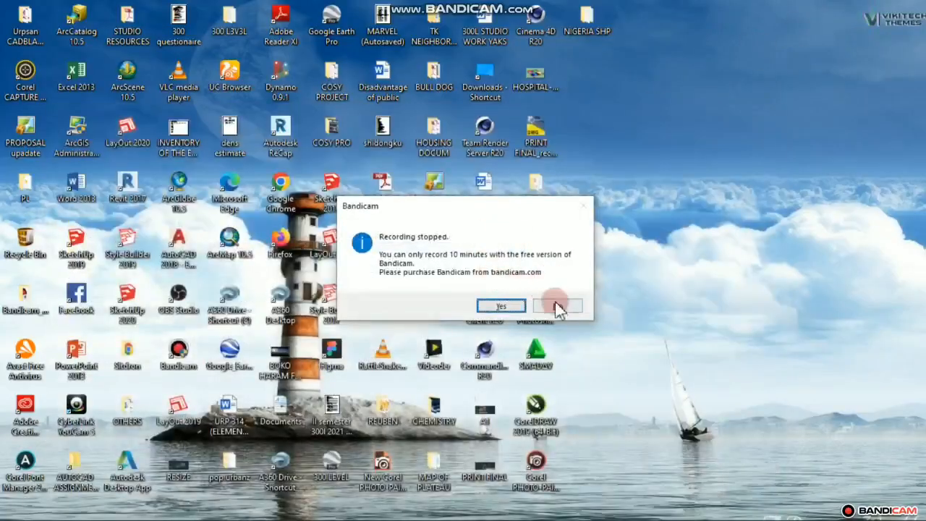
pyautogui.click(567, 304)
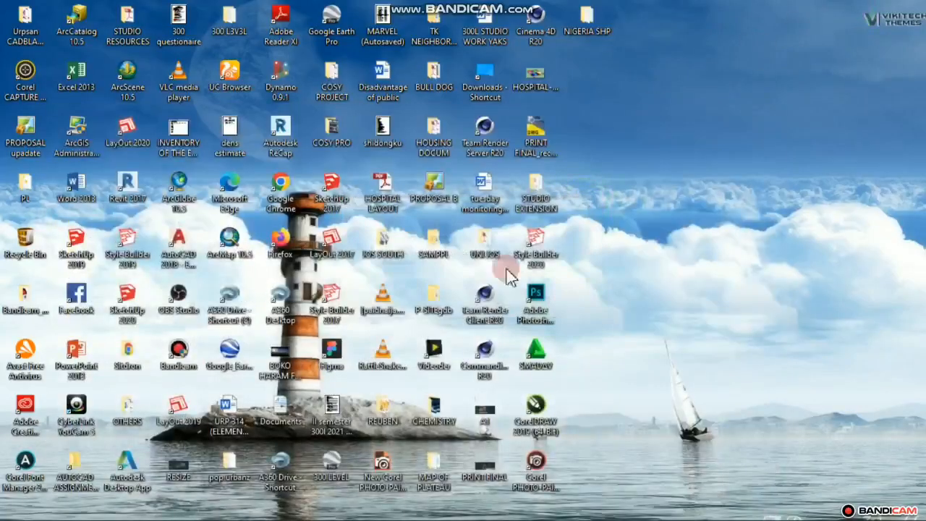
# - Open the NIGERIA SHP folder from the desktop, maximize its window and enter the Lagos shp subfolder
pyautogui.doubleClick(589, 23)
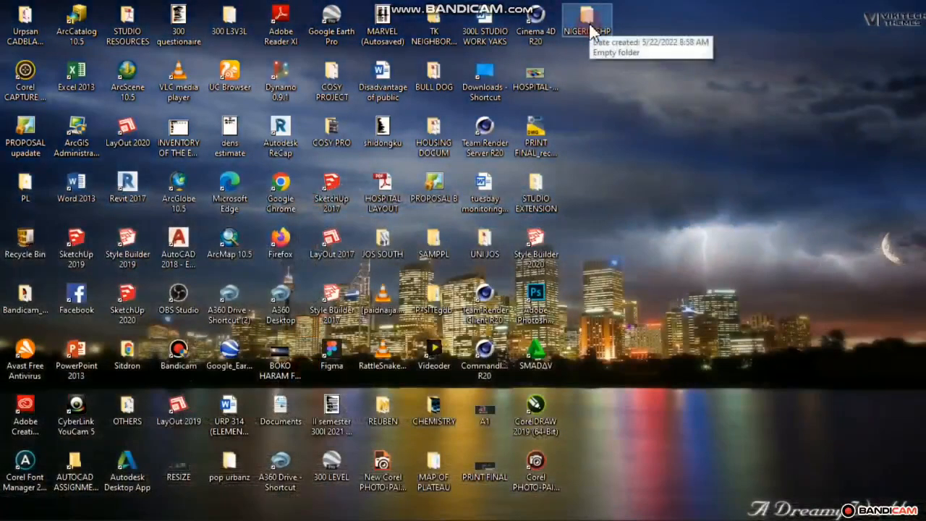
pyautogui.doubleClick(589, 24)
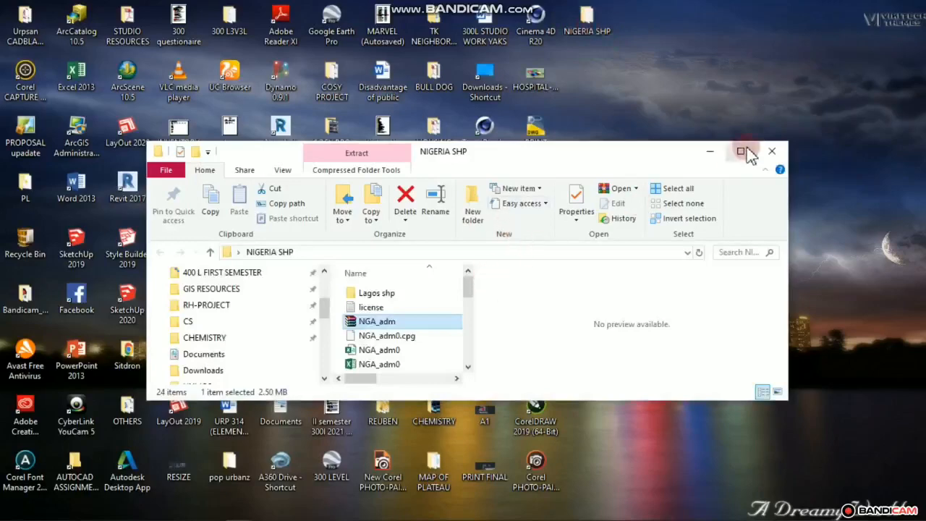
pyautogui.click(742, 152)
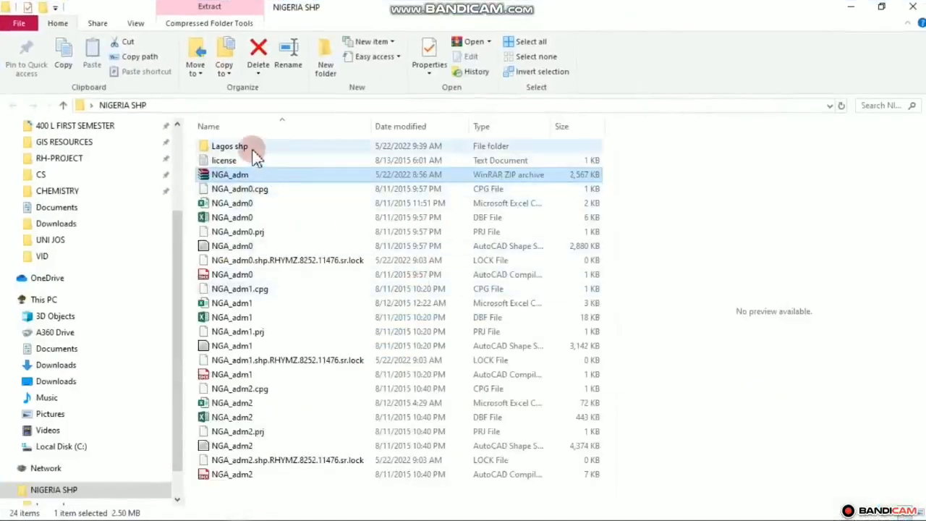
pyautogui.doubleClick(249, 147)
# - Look through the files in the Lagos shp folder for the exported LAGOS ISLAND map
pyautogui.scroll(-1, 352, 389)
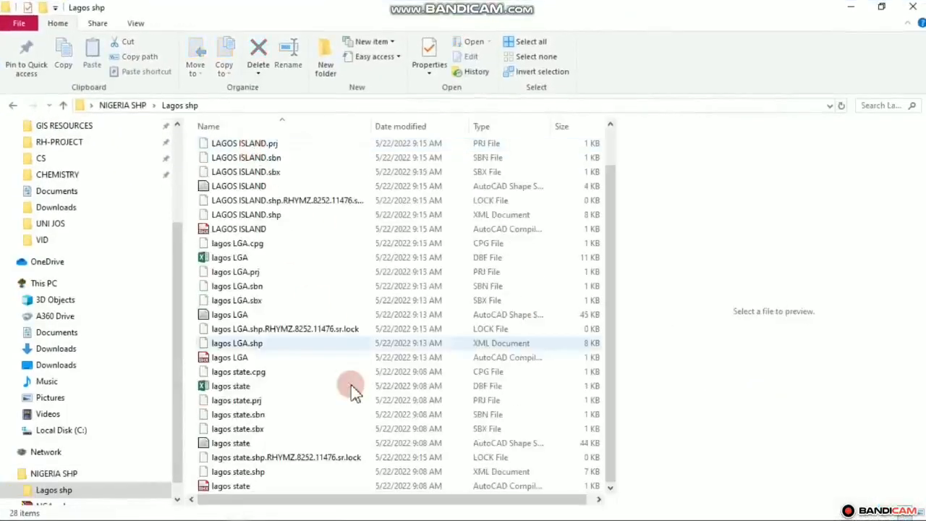
pyautogui.scroll(1, 303, 434)
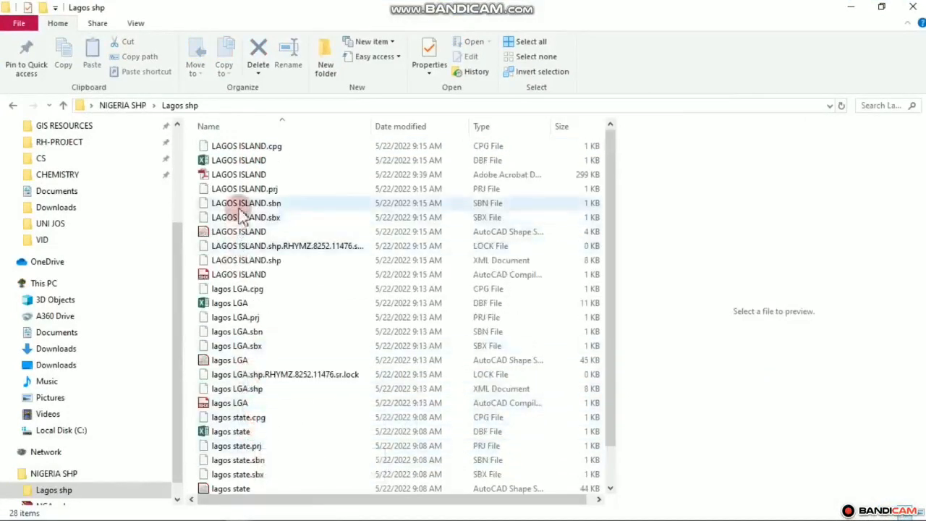
pyautogui.scroll(-1, 242, 217)
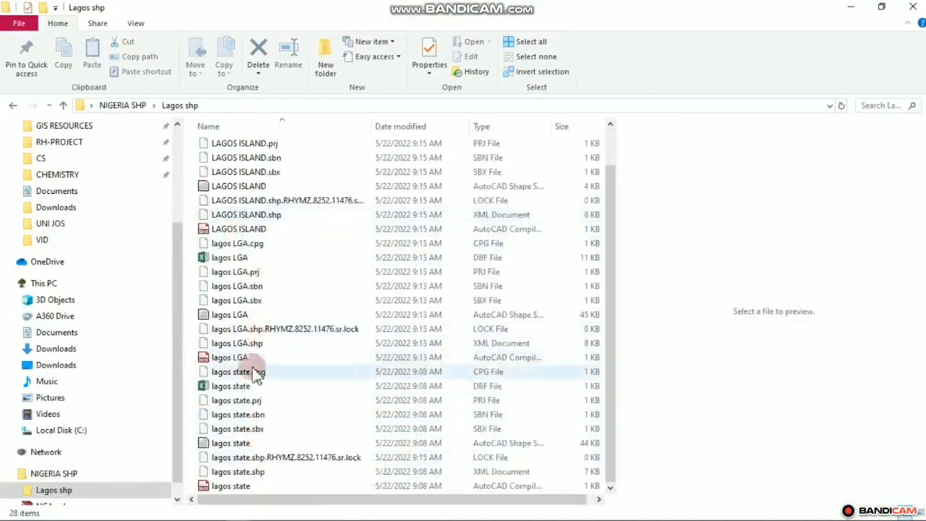
pyautogui.click(12, 108)
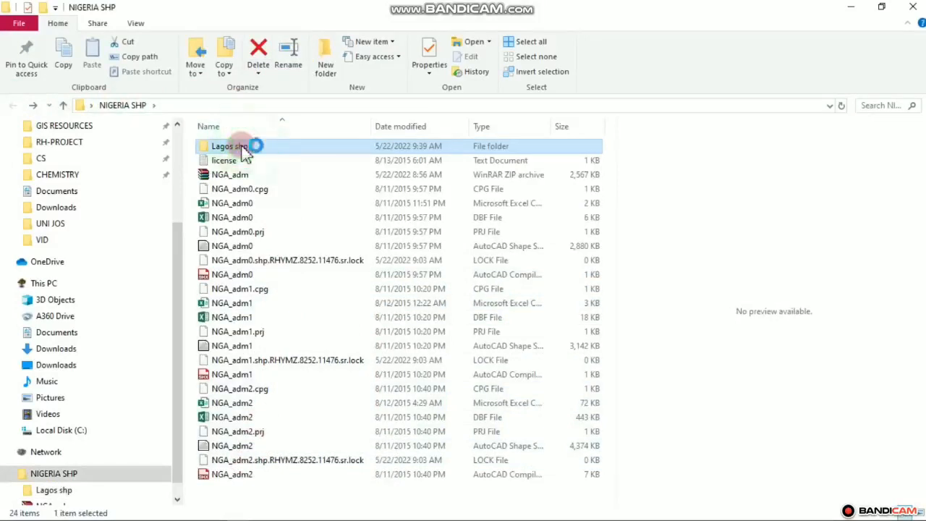
pyautogui.doubleClick(230, 146)
pyautogui.scroll(-1, 275, 289)
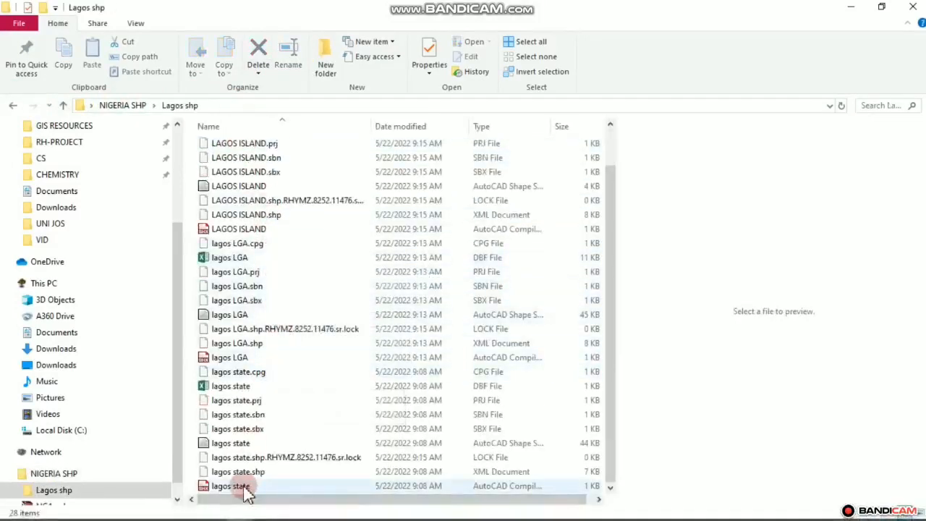
pyautogui.scroll(1, 246, 488)
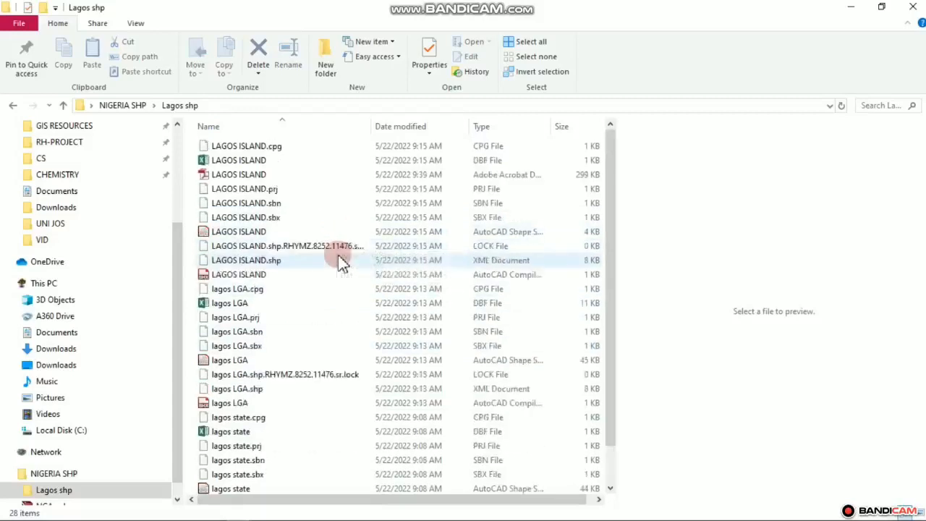
pyautogui.click(850, 10)
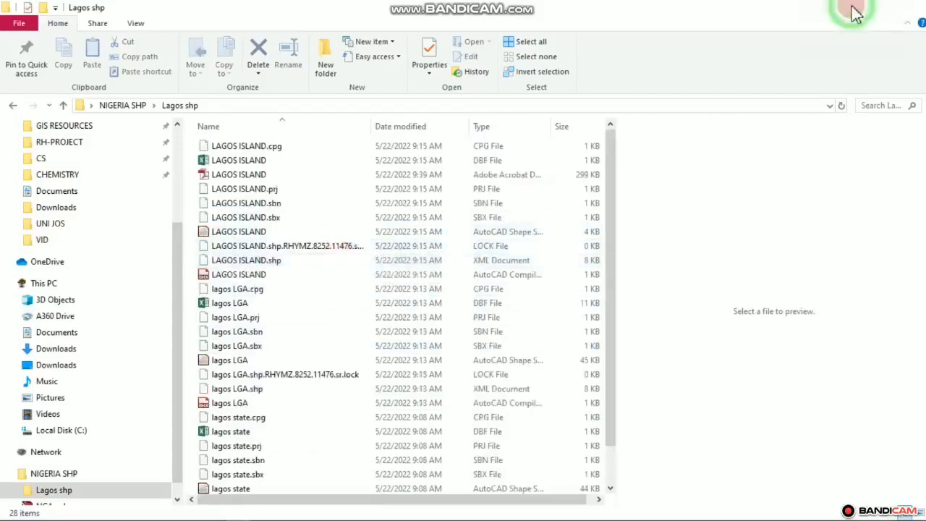
pyautogui.click(488, 512)
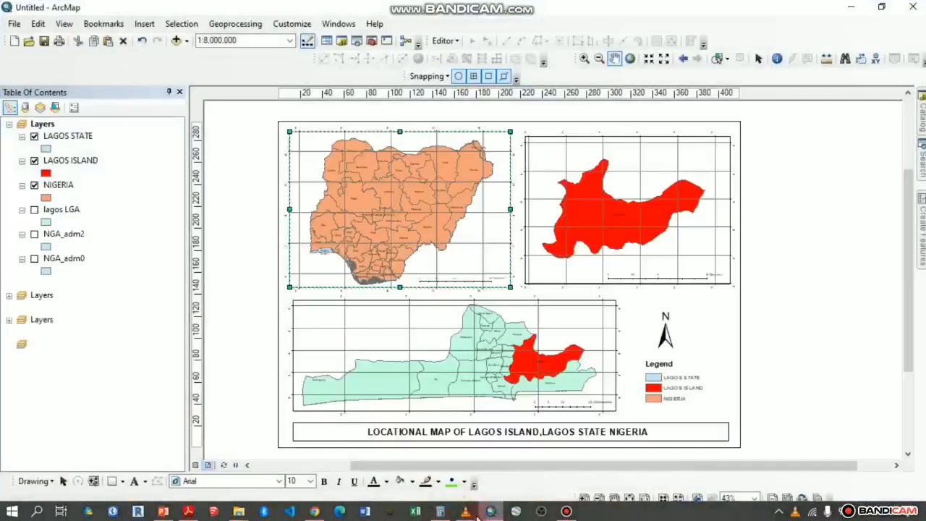
pyautogui.click(14, 24)
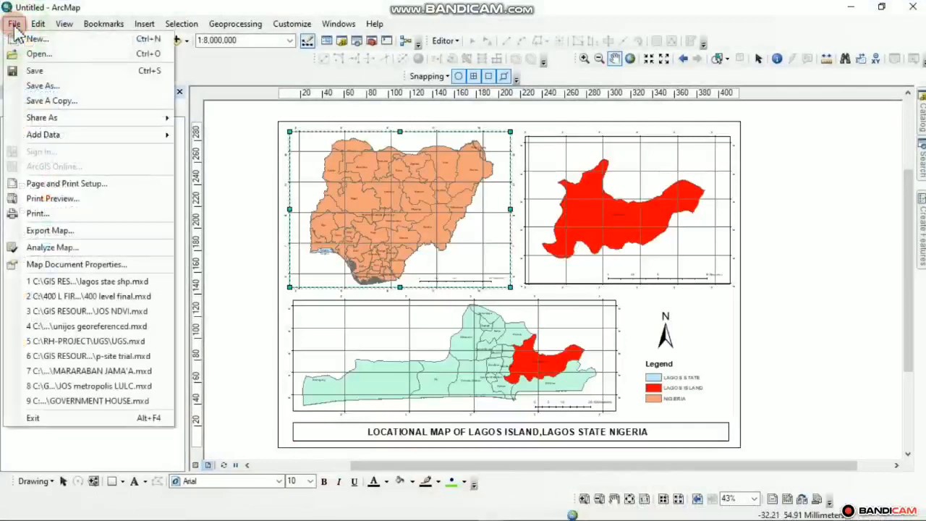
pyautogui.click(46, 231)
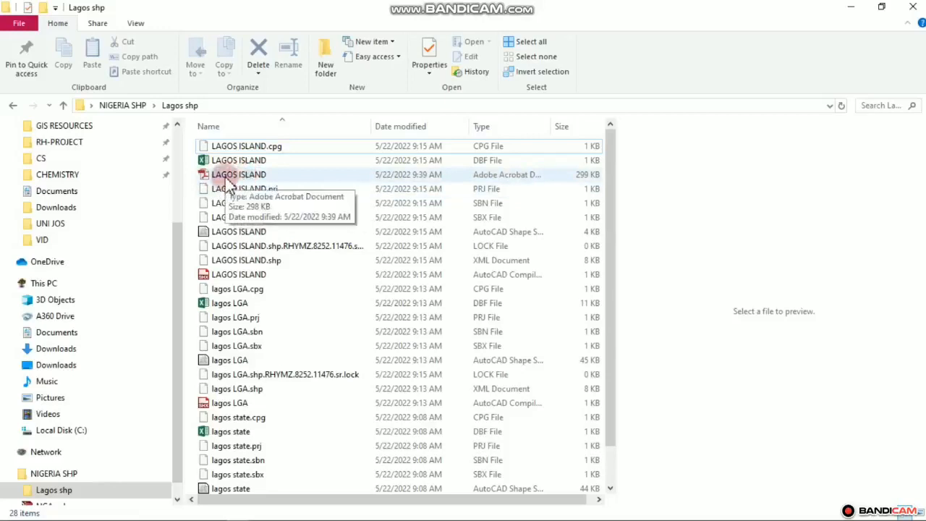
# - Open the exported LAGOS ISLAND PDF from the Lagos shp folder in Adobe Reader XI and maximize its window
pyautogui.click(226, 181)
pyautogui.rightClick(227, 182)
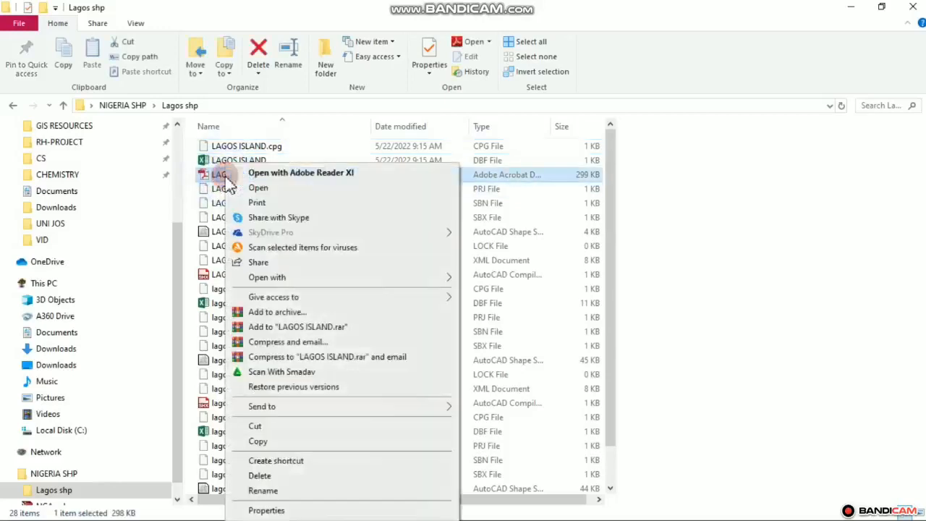
pyautogui.click(274, 175)
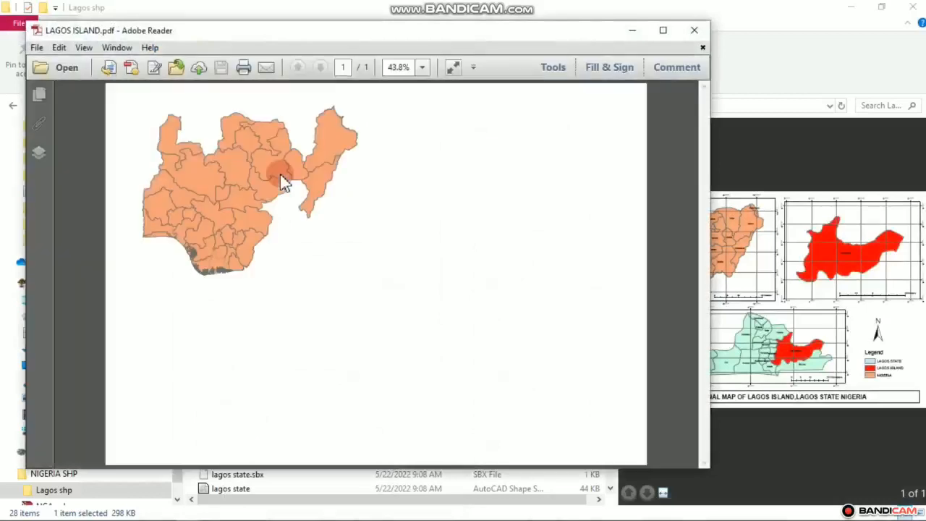
pyautogui.click(664, 31)
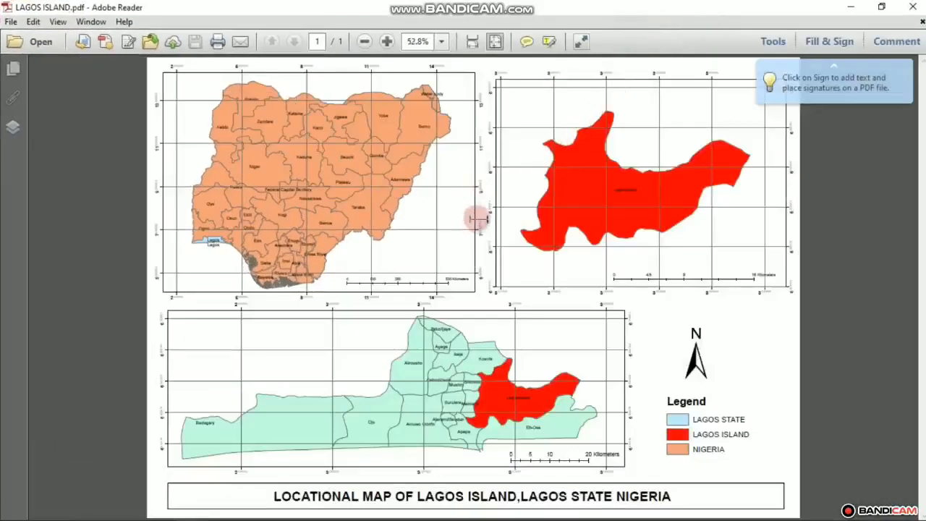
# - Enlarge the exported map to 125% and examine the Nigeria map and the Lagos State map with their grids and labels
pyautogui.click(387, 42)
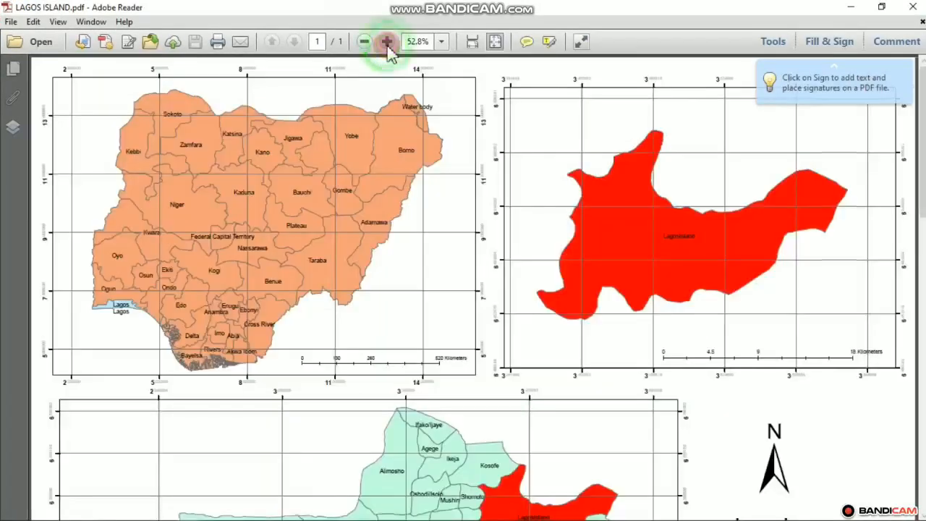
pyautogui.click(387, 42)
pyautogui.click(387, 42)
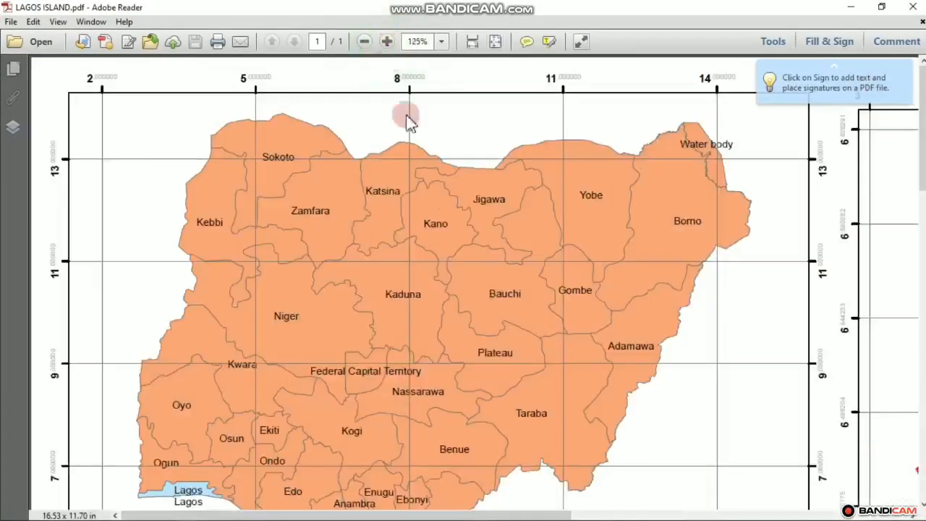
pyautogui.scroll(-1, 413, 268)
pyautogui.scroll(-8, 407, 255)
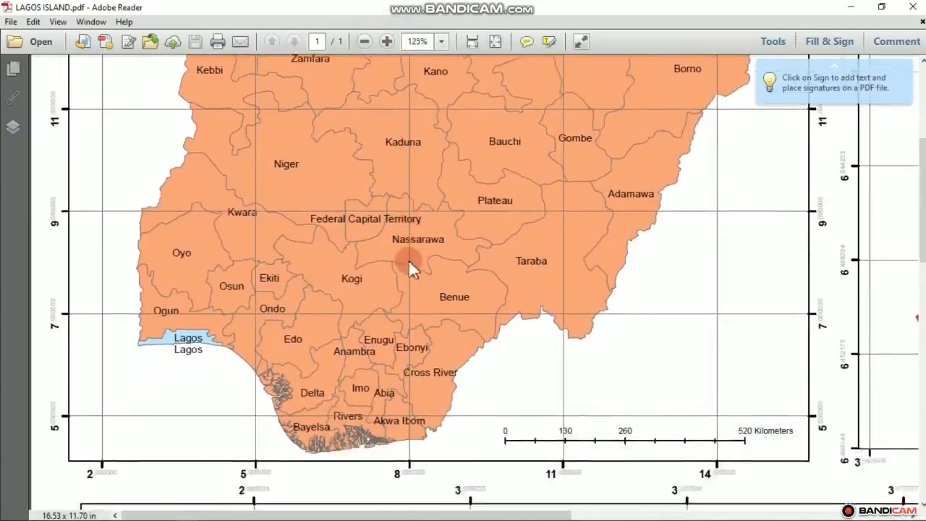
pyautogui.scroll(-8, 419, 280)
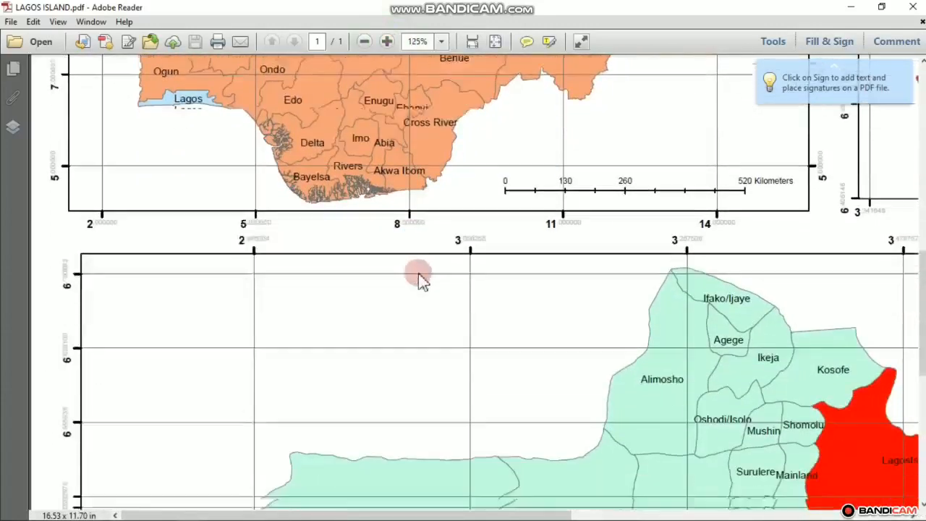
pyautogui.scroll(-4, 427, 286)
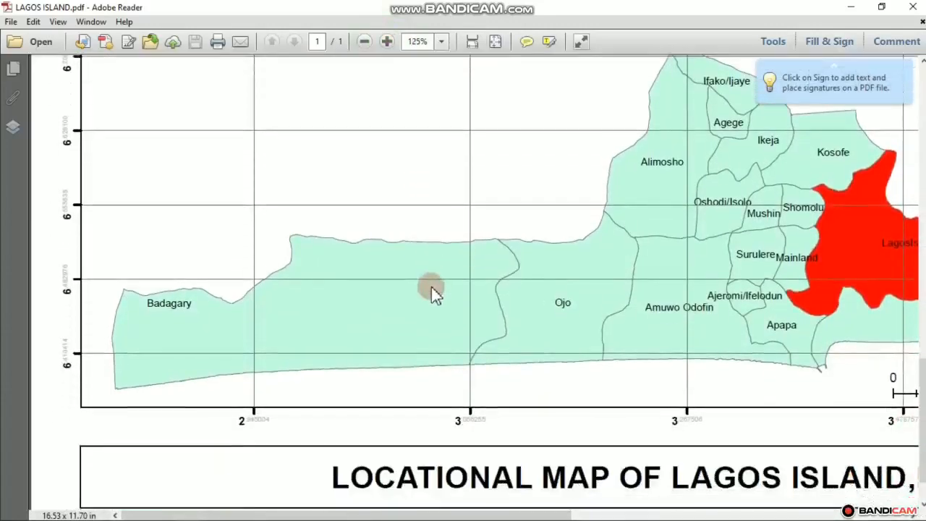
# - Examine the legend, north arrow and title of the exported page, plus the Lagos Island map with its scale bar
pyautogui.hscroll(2, 515, 310)
pyautogui.hscroll(10, 514, 309)
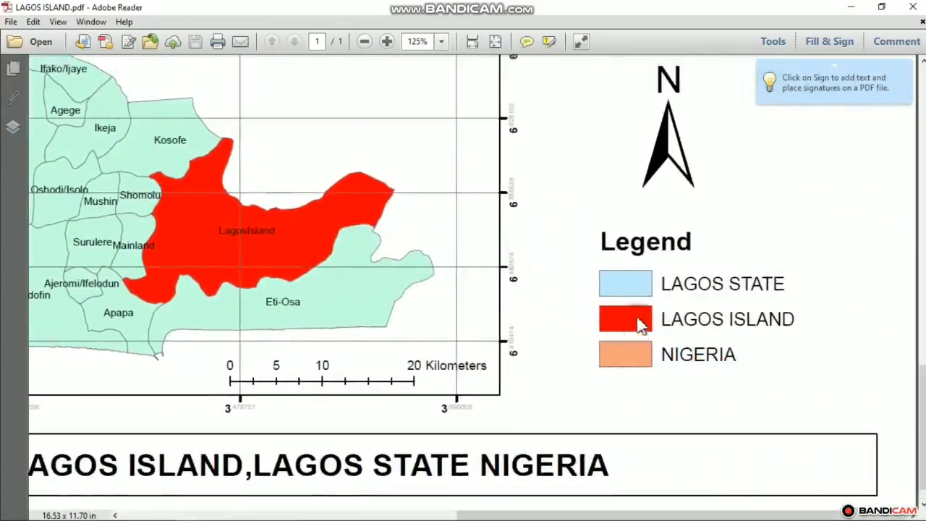
pyautogui.scroll(5, 637, 318)
pyautogui.scroll(8, 640, 311)
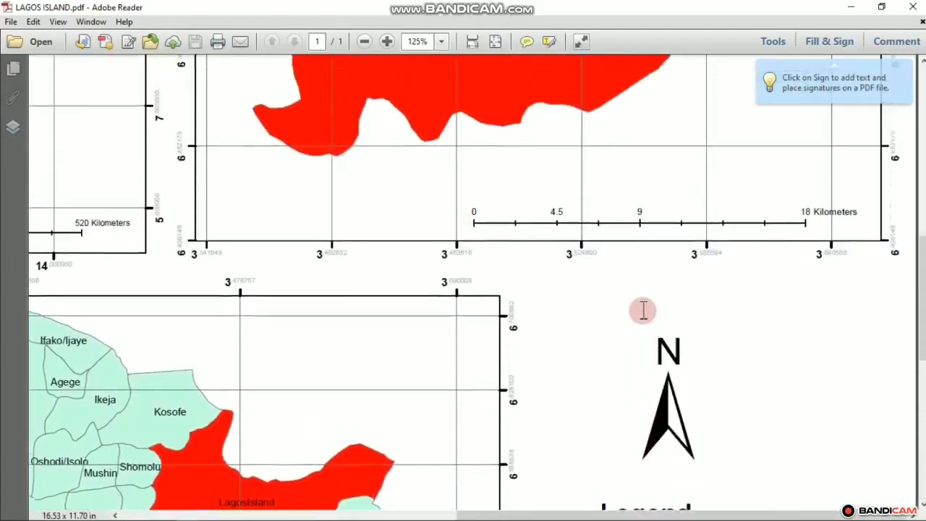
pyautogui.scroll(7, 640, 317)
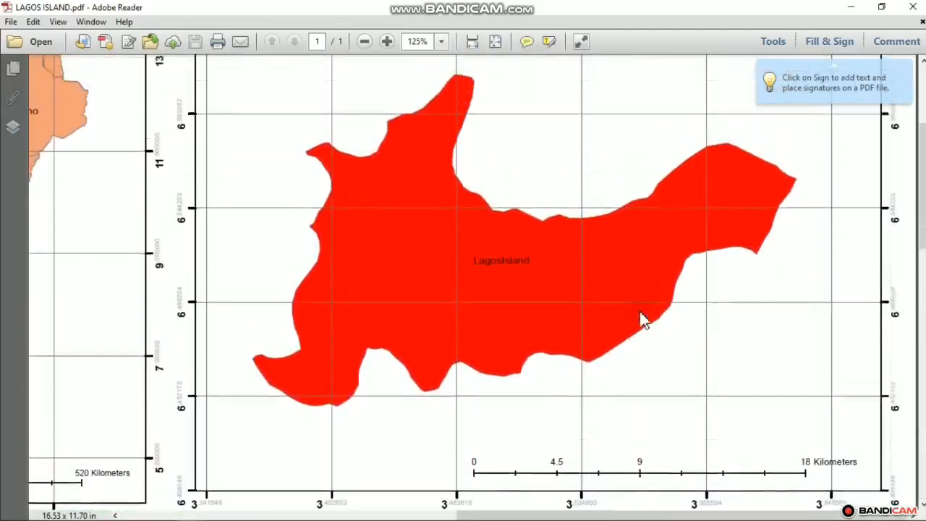
pyautogui.scroll(1, 520, 327)
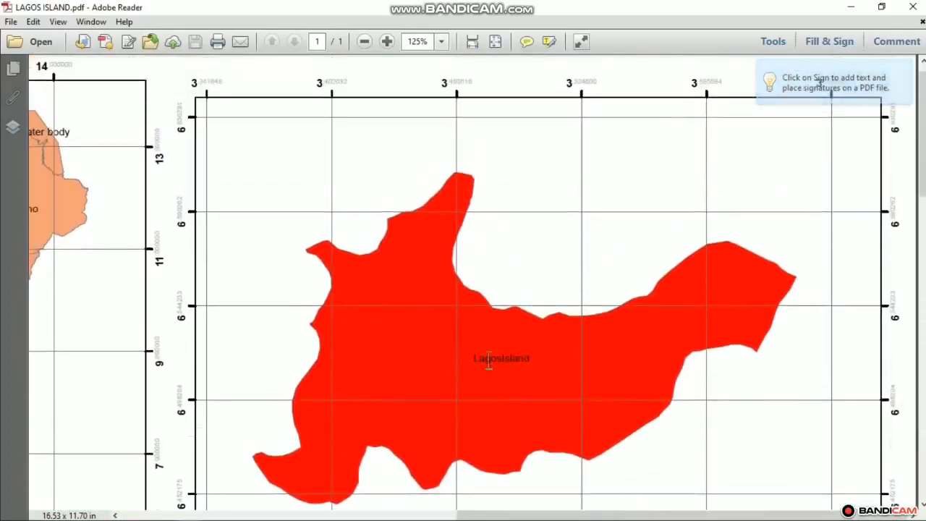
pyautogui.scroll(-12, 535, 383)
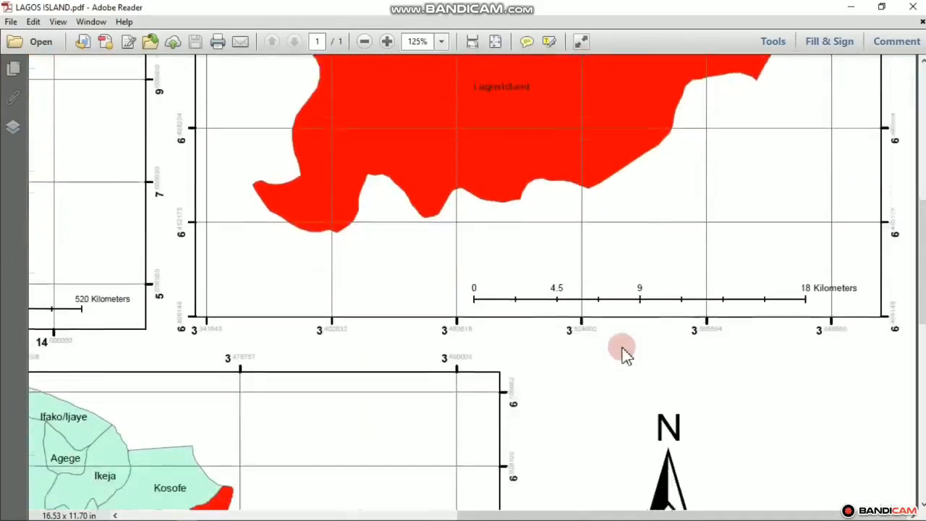
# - Review the Lagos State and Nigeria maps once more, then reduce the magnification until the whole page fits in view
pyautogui.middleClick(618, 360)
pyautogui.middleClick(497, 360)
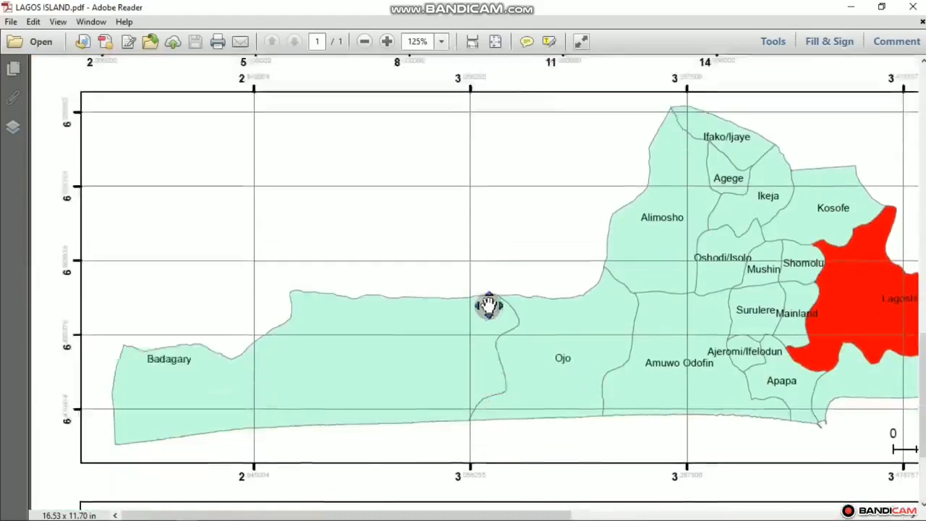
pyautogui.scroll(-4, 424, 301)
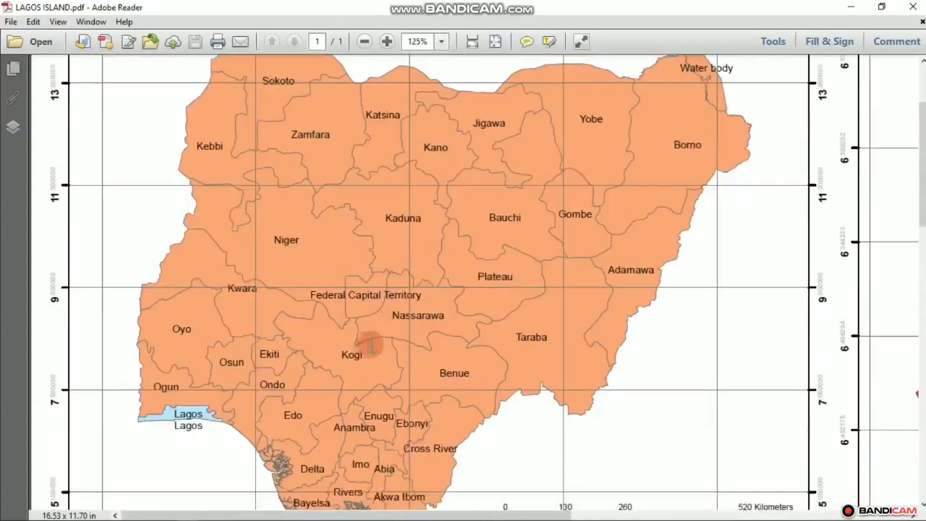
pyautogui.scroll(4, 366, 349)
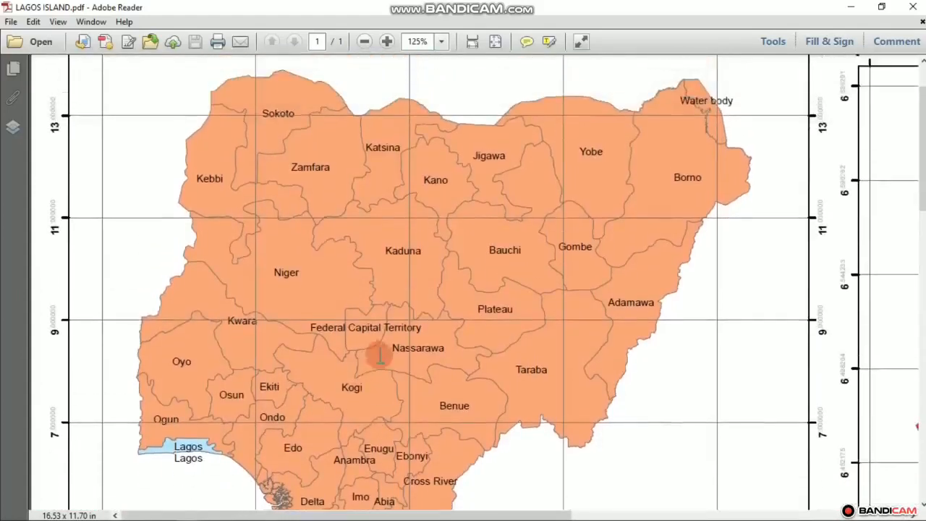
pyautogui.middleClick(474, 330)
pyautogui.middleClick(435, 328)
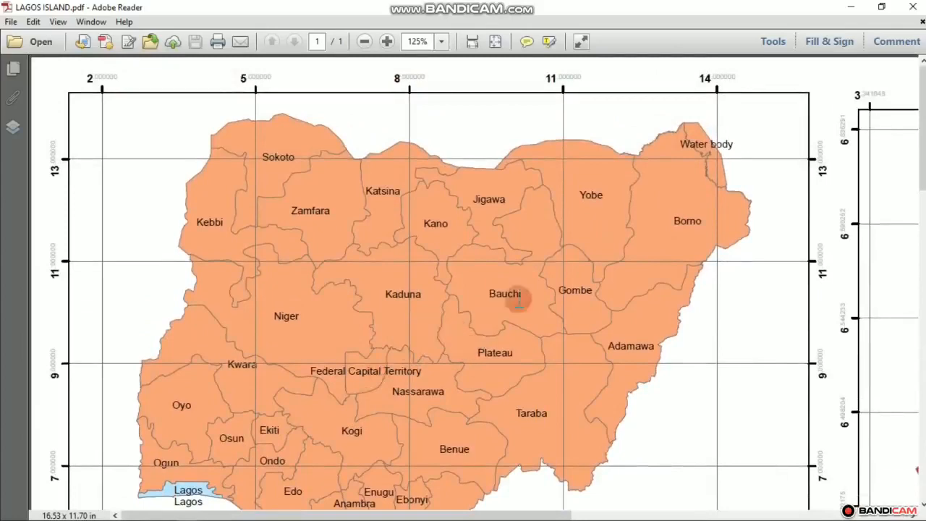
pyautogui.click(364, 42)
pyautogui.click(364, 42)
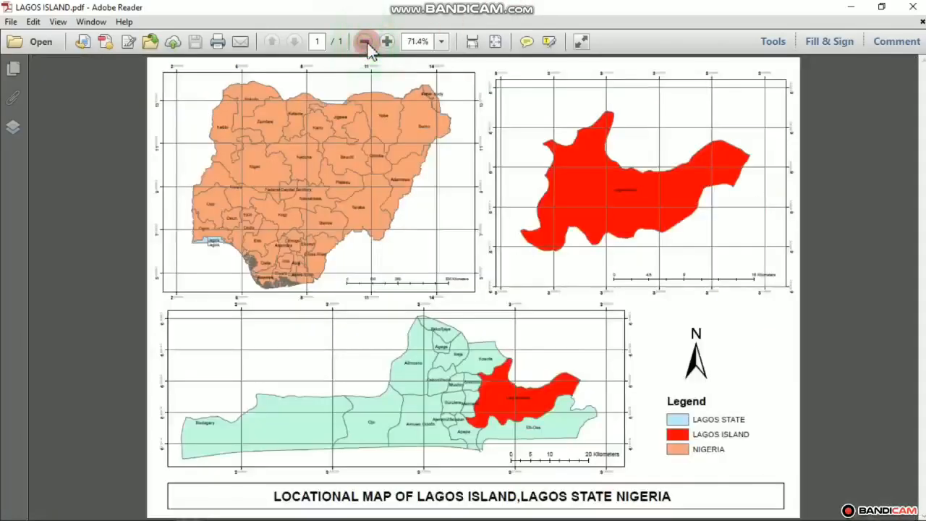